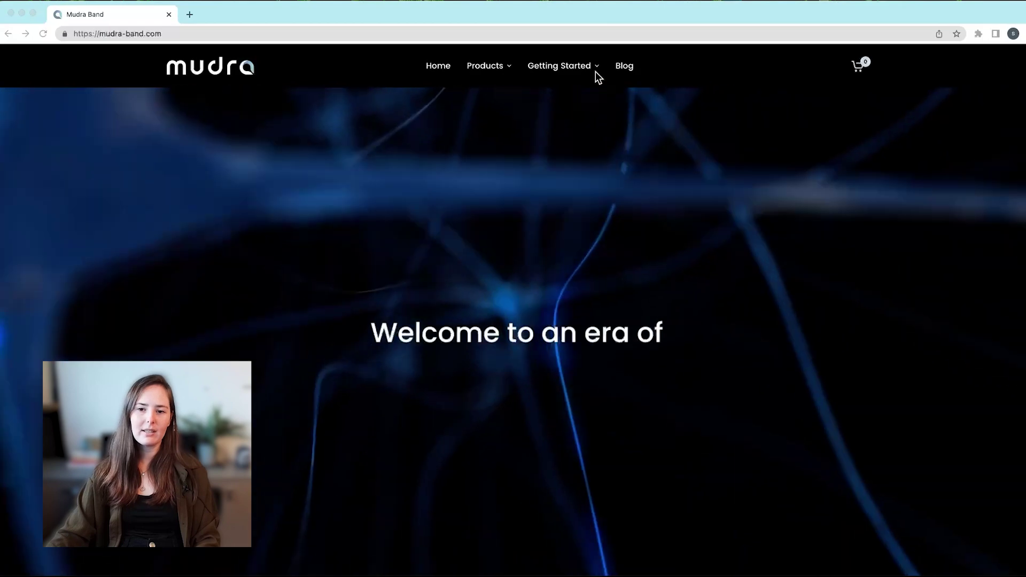
Reach the Mudra Link App downloads on the Mudra Band website, then launch the installed Mudra Link app
{"action": "mouse_move", "coordinate": [582, 69]}
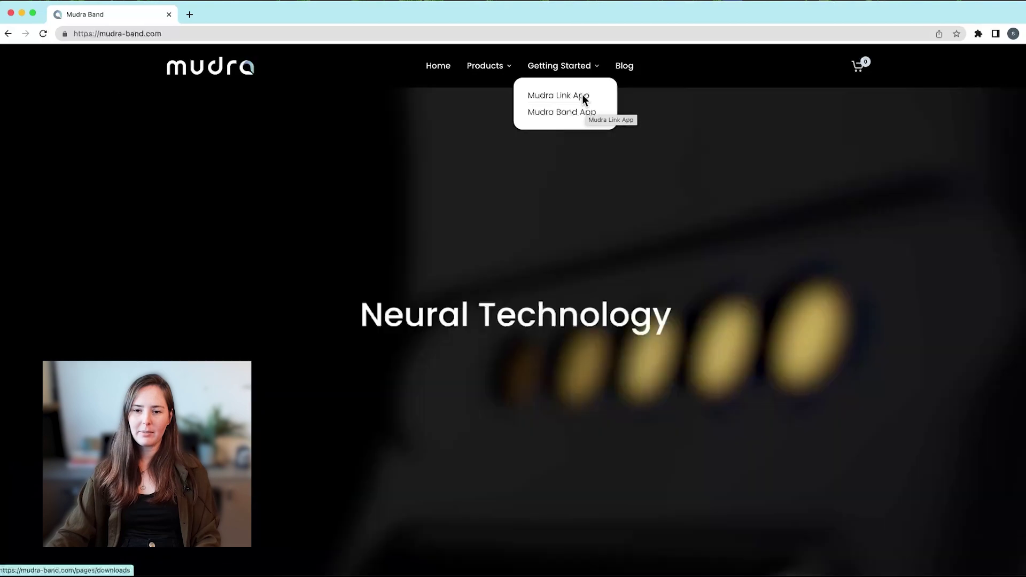
{"action": "left_click", "coordinate": [582, 94]}
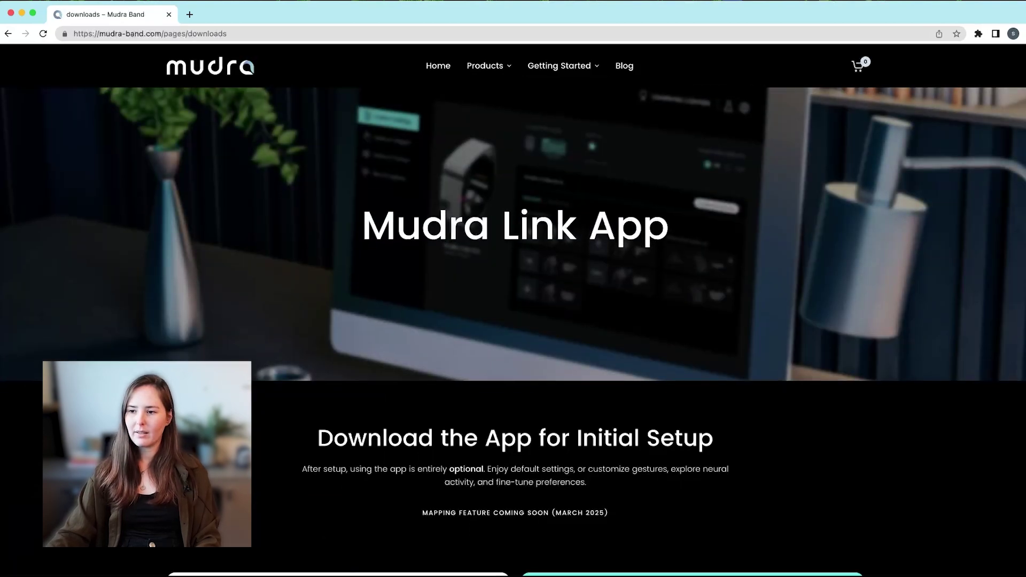
{"action": "scroll", "coordinate": [513, 331], "scroll_direction": "down", "scroll_amount": 6}
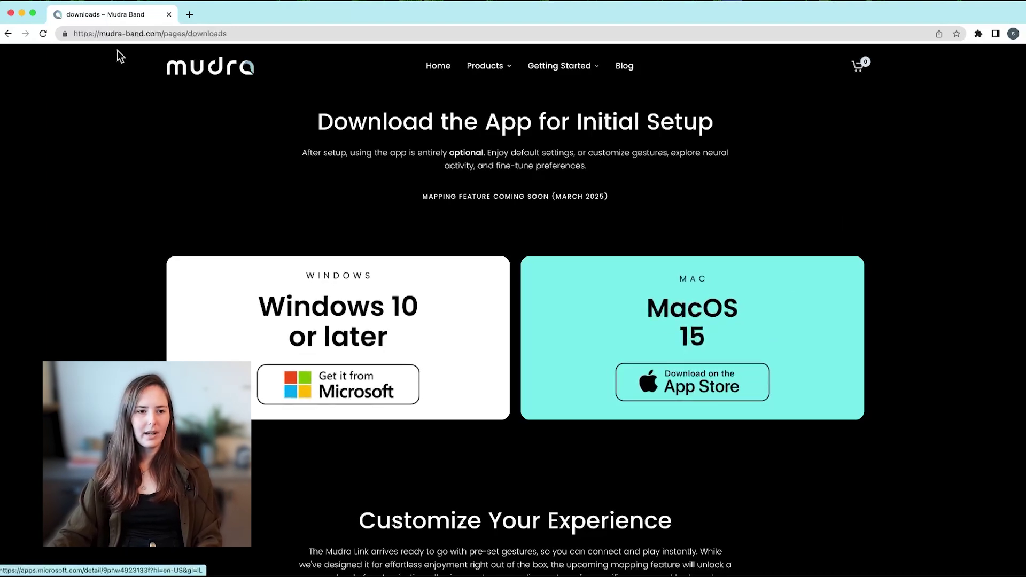
{"action": "left_click", "coordinate": [11, 13]}
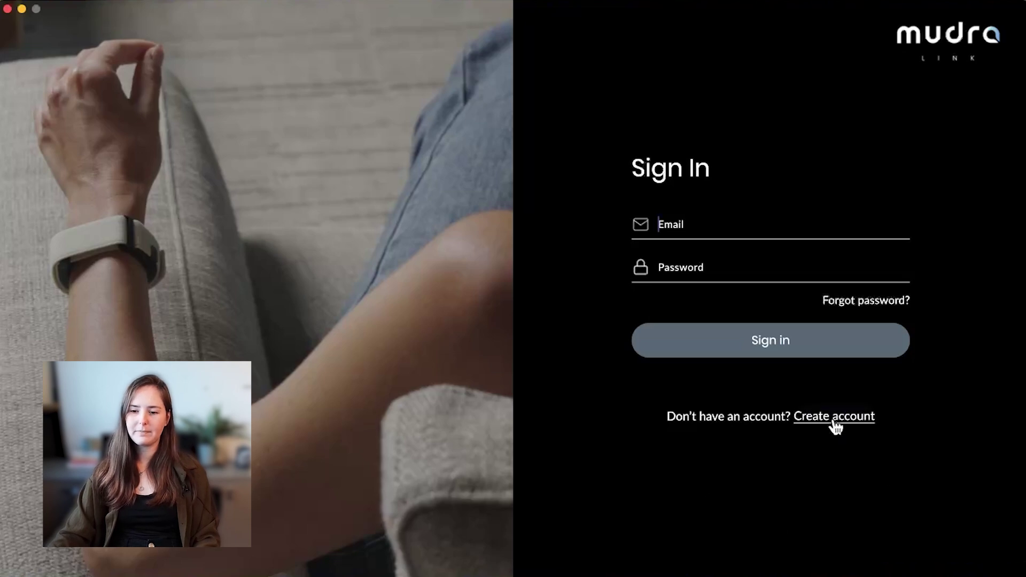
Sign in to Mudra Link with the account email and password
{"action": "type", "text": "unreadable"}
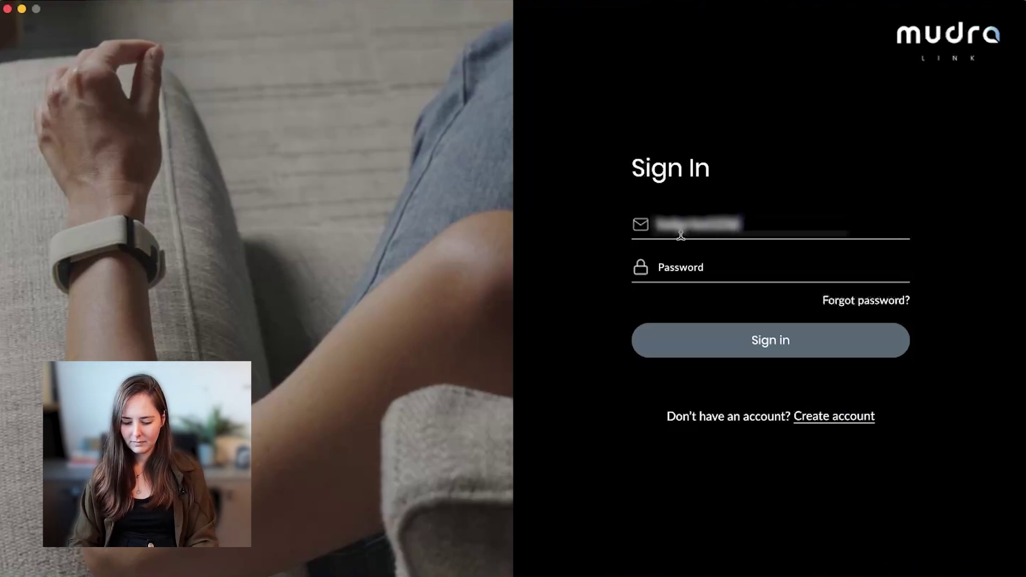
{"action": "type", "text": "unreadable"}
{"action": "left_click", "coordinate": [687, 267]}
{"action": "type", "text": "*****"}
{"action": "key", "text": "Return"}
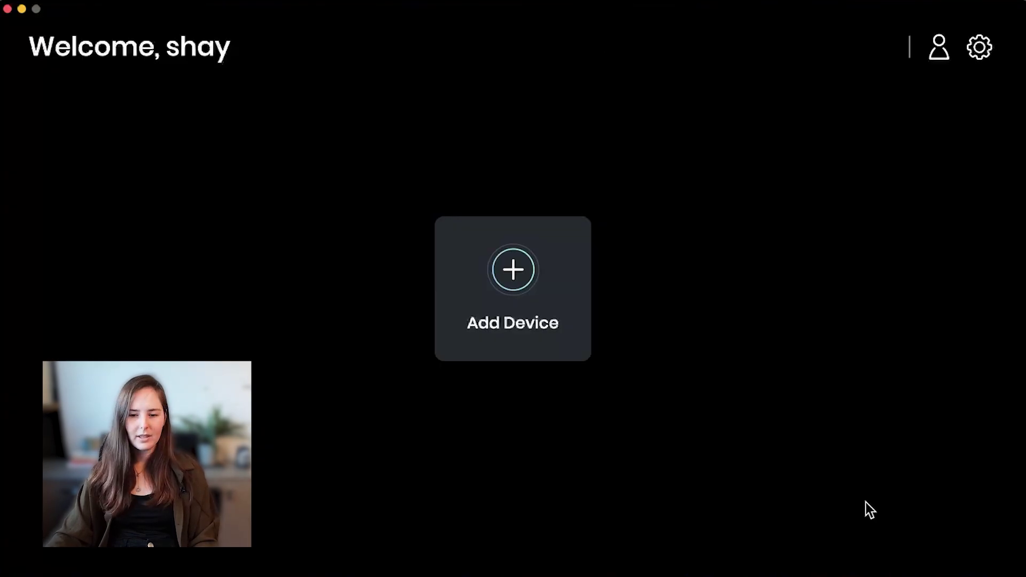
Start adding a new device and move past the Turn on your Mudra Link step
{"action": "left_click", "coordinate": [548, 301]}
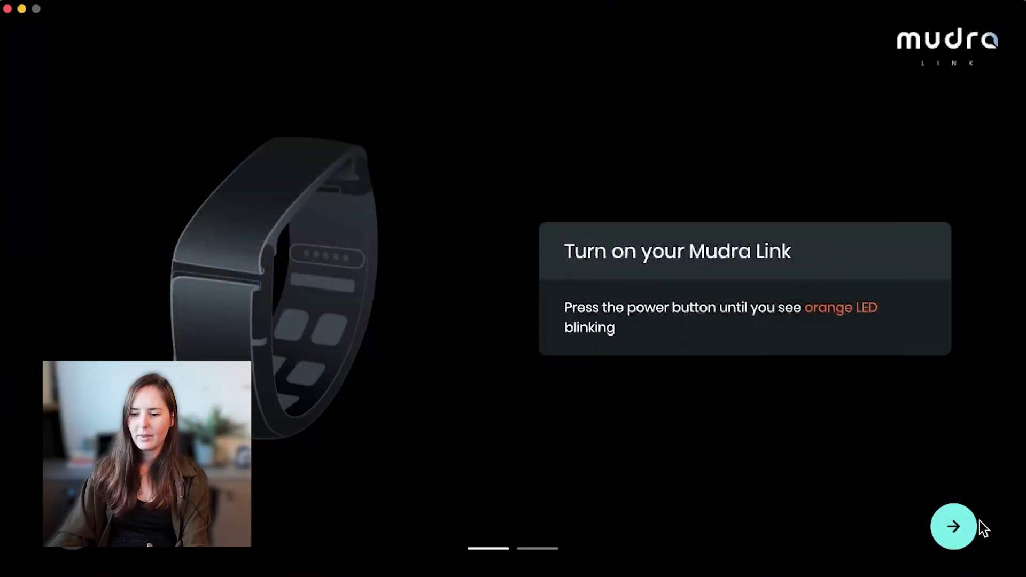
{"action": "left_click", "coordinate": [978, 526]}
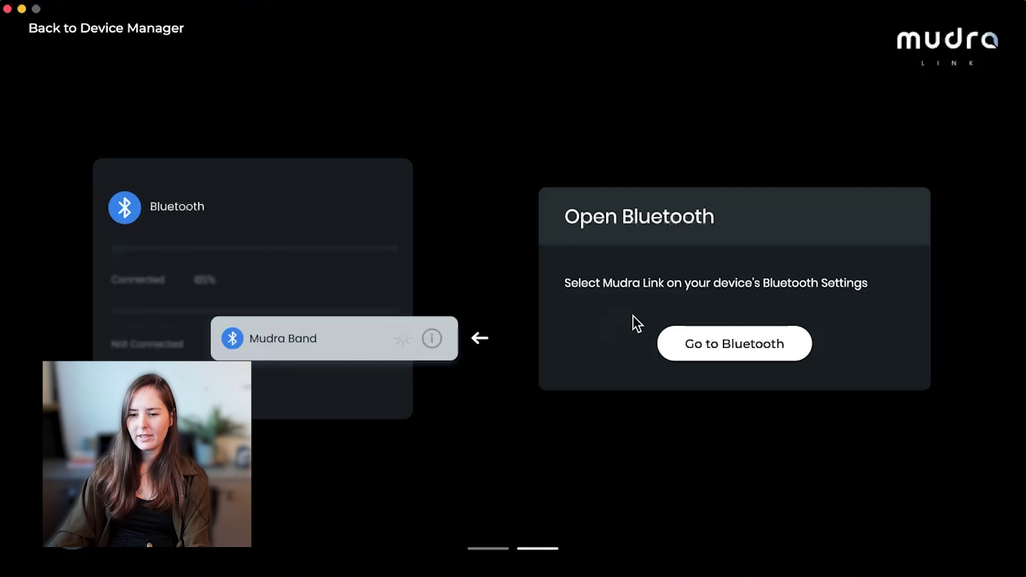
Connect Mudra Band 3-5704 in the Mac's Bluetooth settings, then close System Settings
{"action": "left_click", "coordinate": [721, 353]}
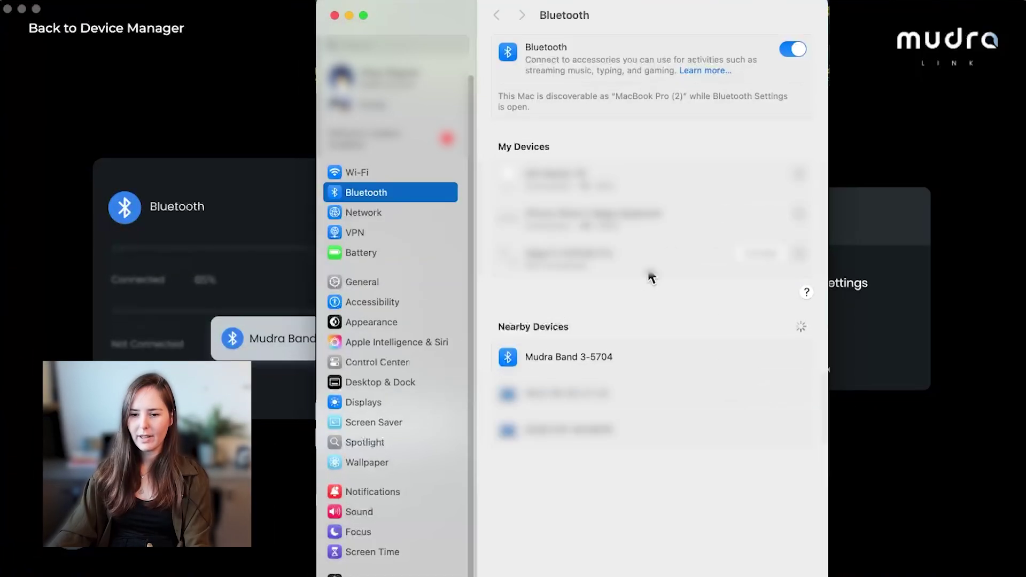
{"action": "left_click", "coordinate": [769, 355]}
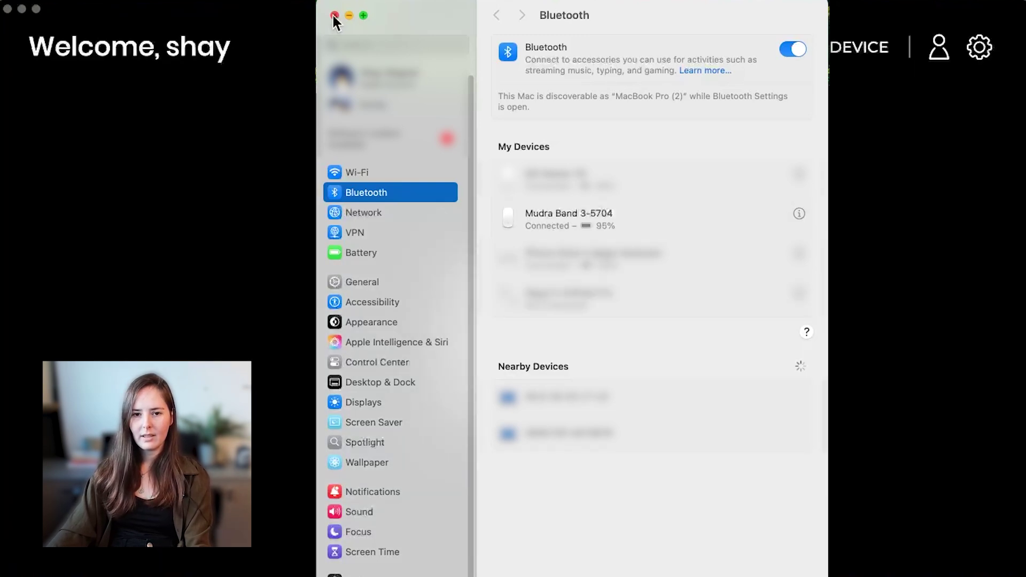
{"action": "left_click", "coordinate": [334, 15]}
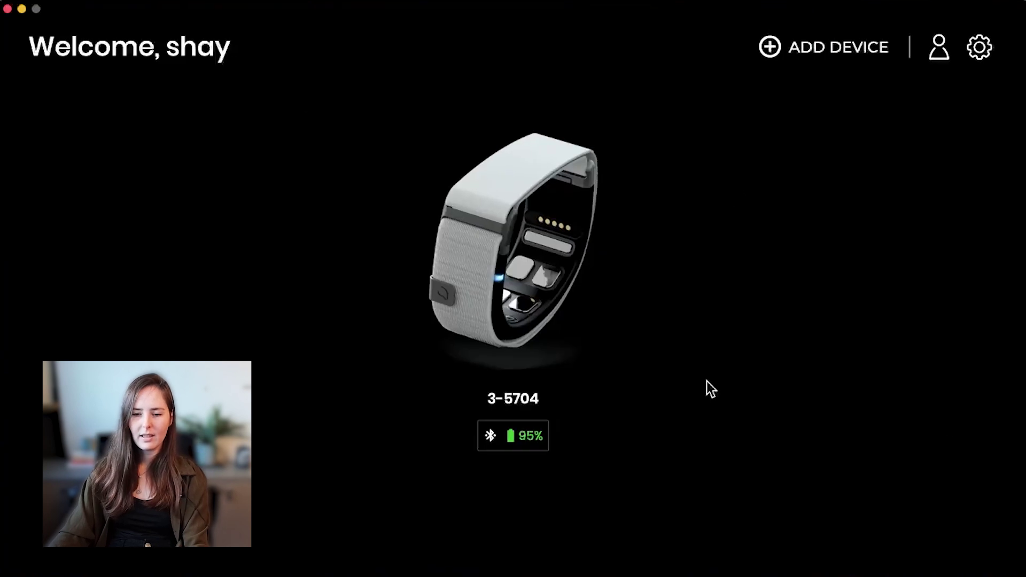
Open the 3-5704 band, begin setup and install the firmware update to version 6.0.8.2
{"action": "left_click", "coordinate": [547, 258]}
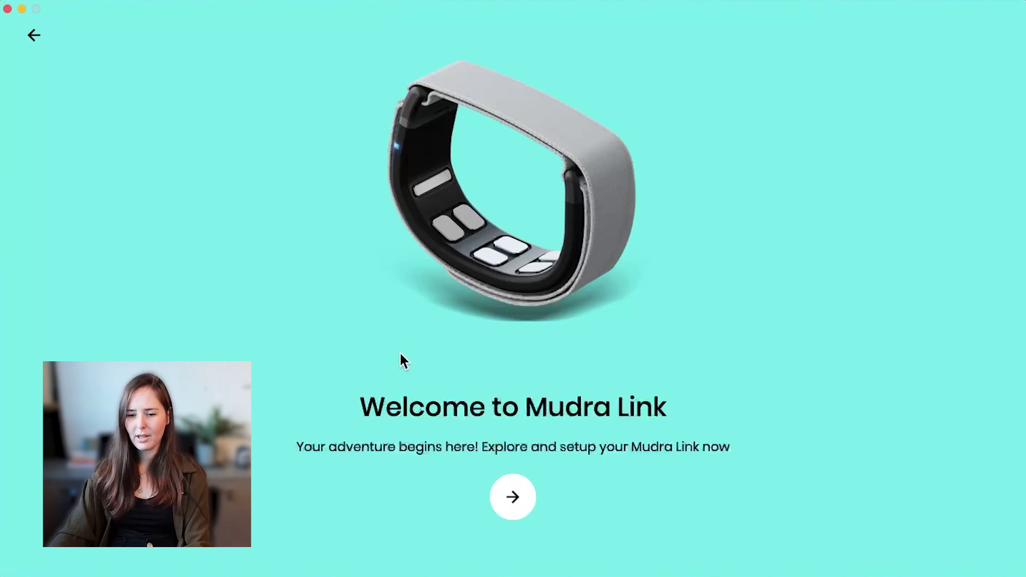
{"action": "left_click", "coordinate": [518, 494]}
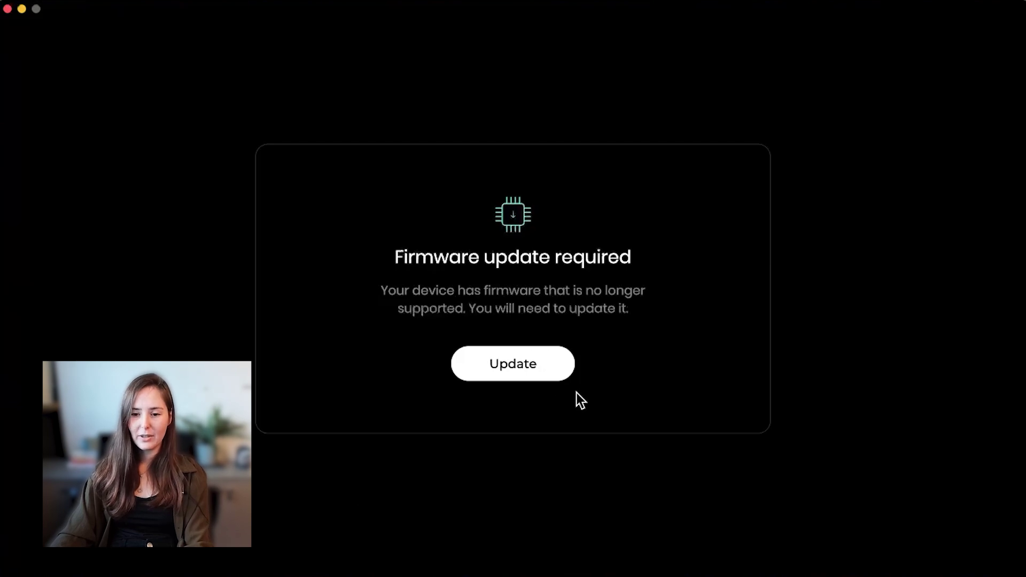
{"action": "left_click", "coordinate": [525, 363]}
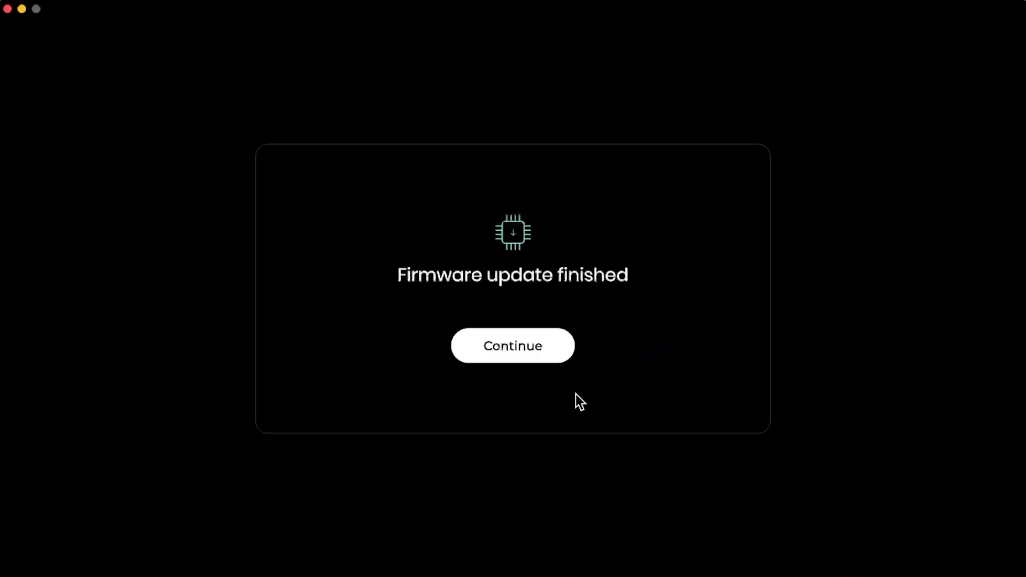
{"action": "left_click", "coordinate": [538, 344]}
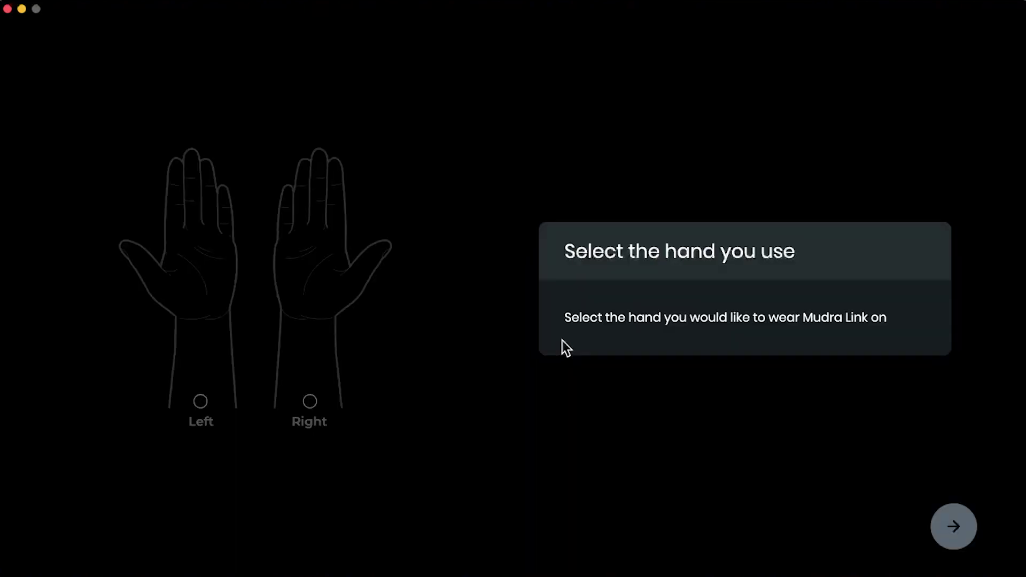
Assign the band to the left hand and go through the Placing the band and Fit band guidance
{"action": "left_click", "coordinate": [200, 309]}
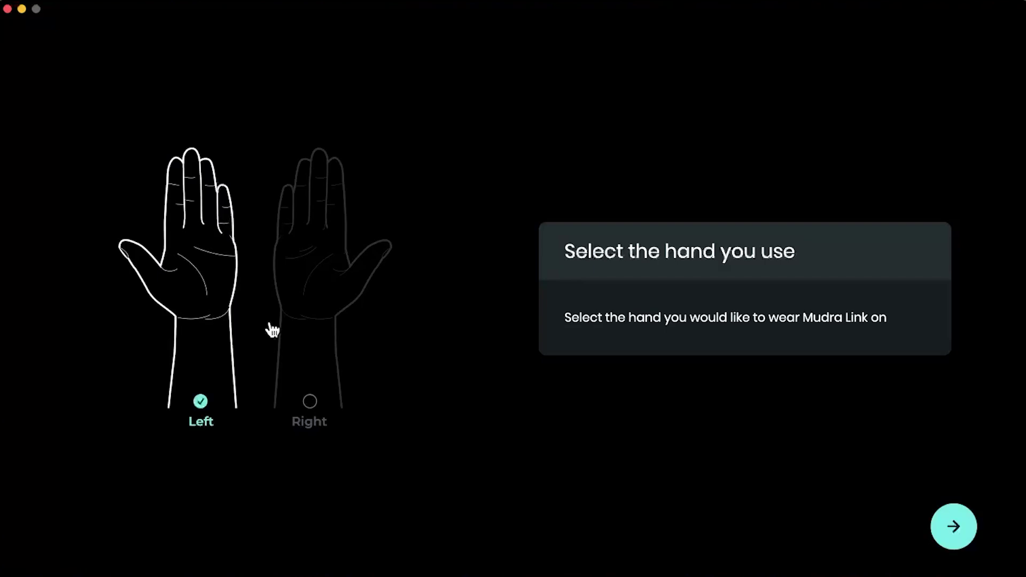
{"action": "left_click", "coordinate": [956, 522]}
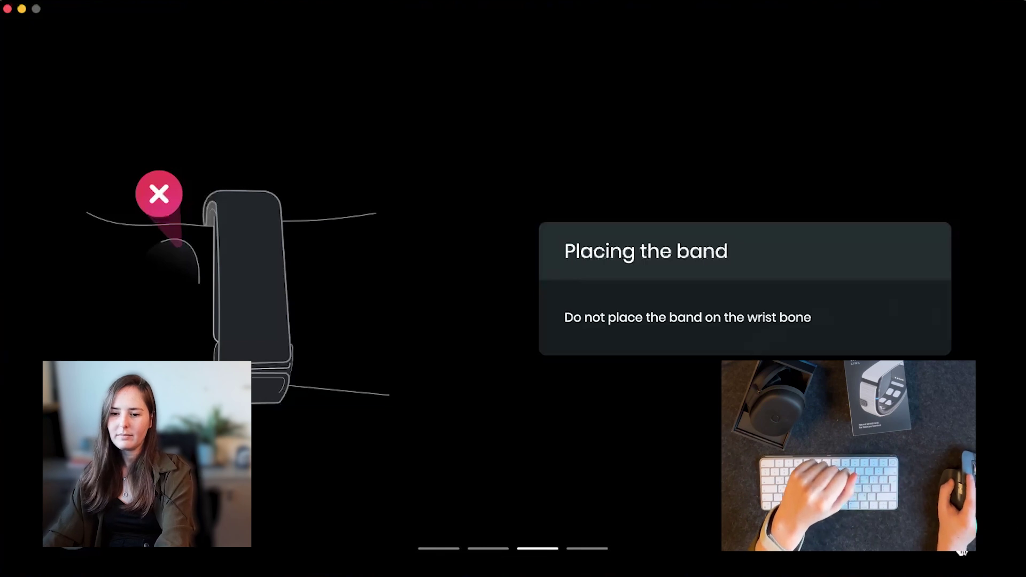
{"action": "key", "text": "Right"}
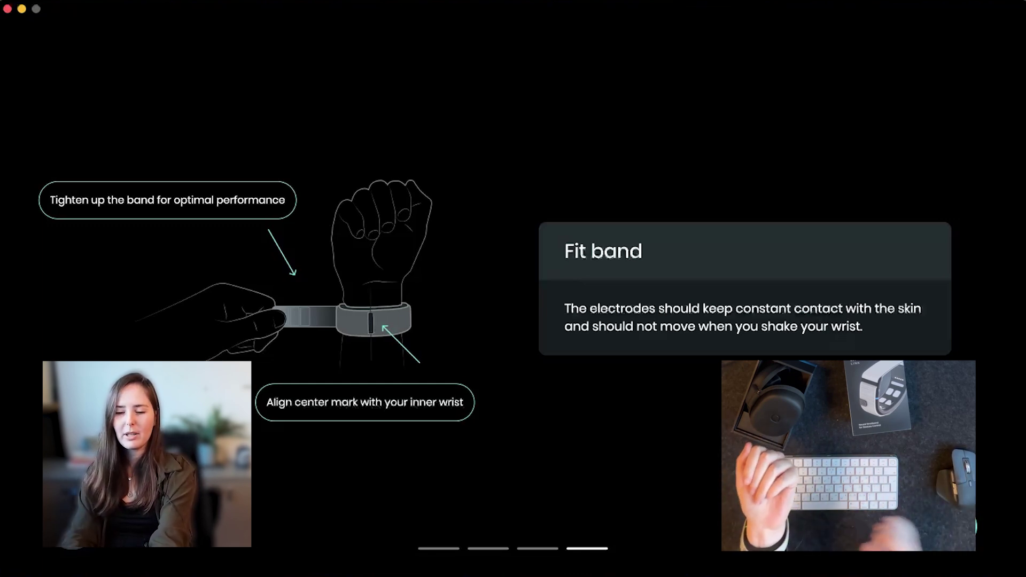
{"action": "left_click", "coordinate": [959, 535]}
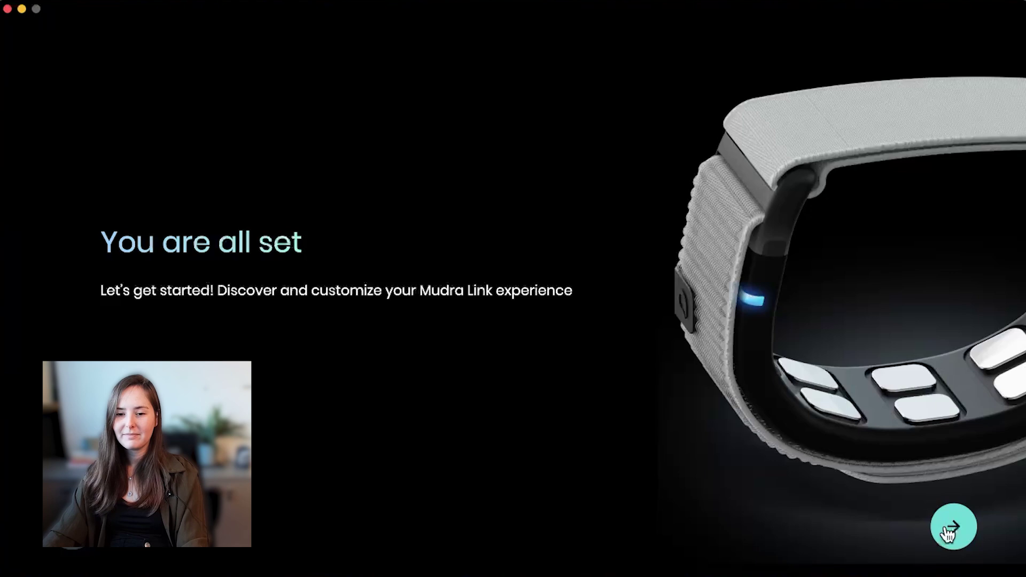
Go through the tutorial welcome, Mouse Mode and Hand Position pages to begin Hand Position practice
{"action": "left_click", "coordinate": [947, 532]}
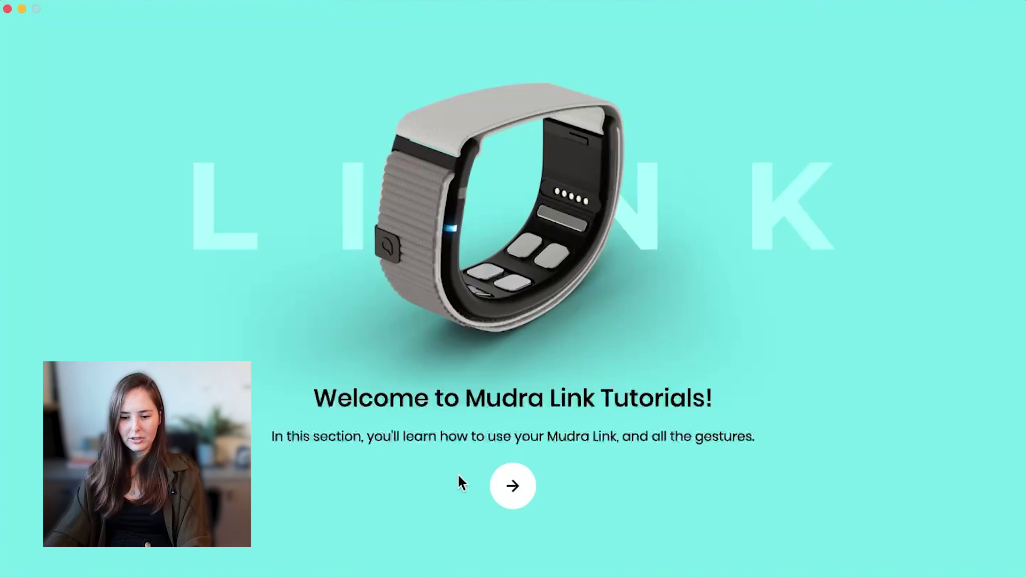
{"action": "left_click", "coordinate": [502, 489]}
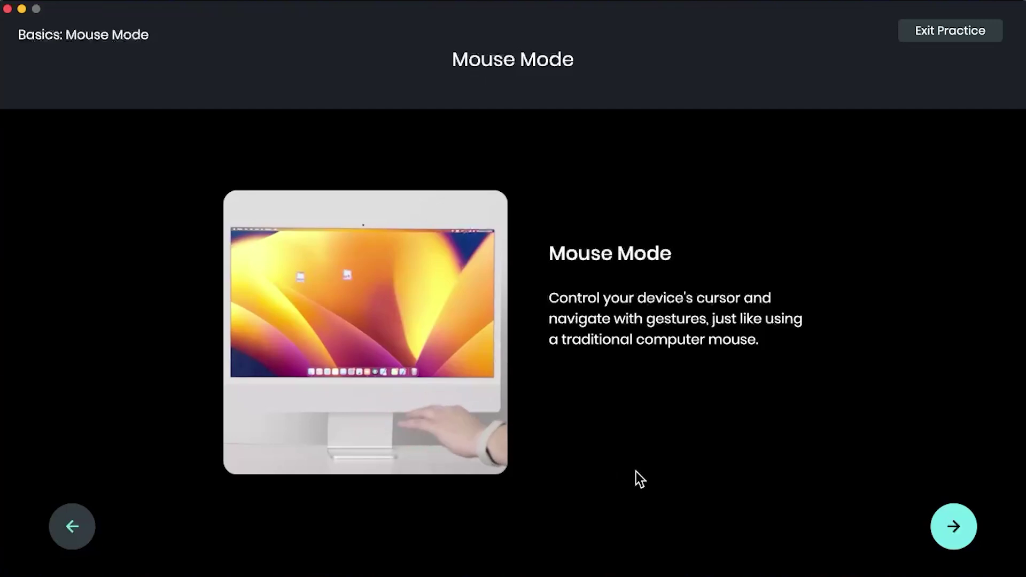
{"action": "left_click", "coordinate": [953, 526]}
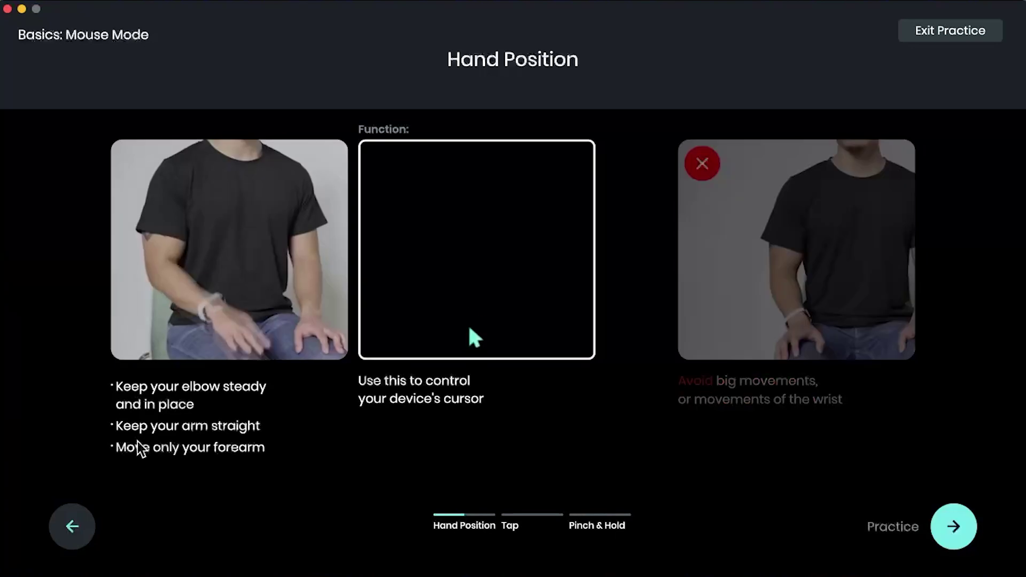
{"action": "left_click", "coordinate": [965, 531]}
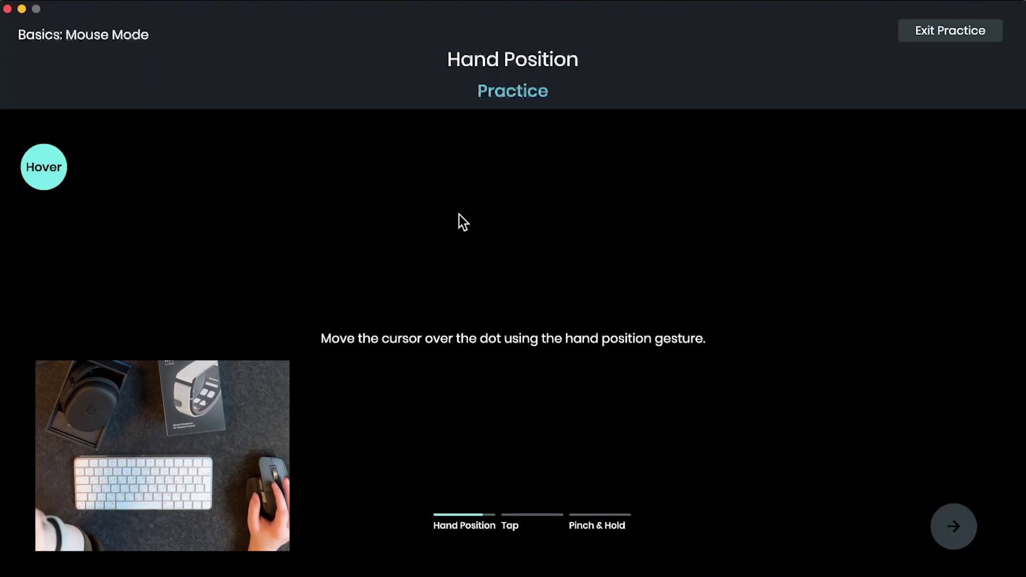
Reach each of the four moving Hover dots to finish the Hand Position practice
{"action": "mouse_move", "coordinate": [47, 173]}
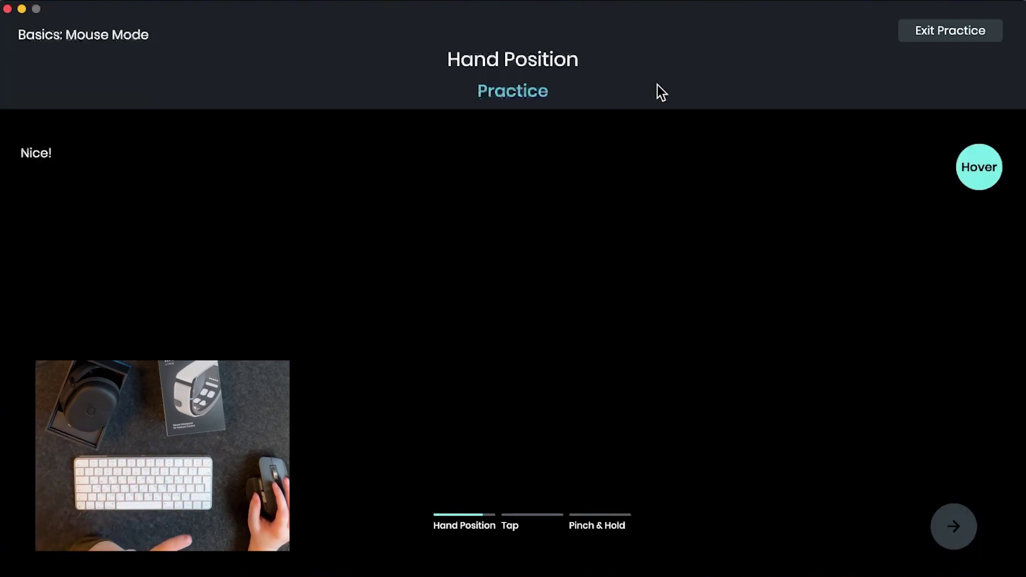
{"action": "mouse_move", "coordinate": [961, 179]}
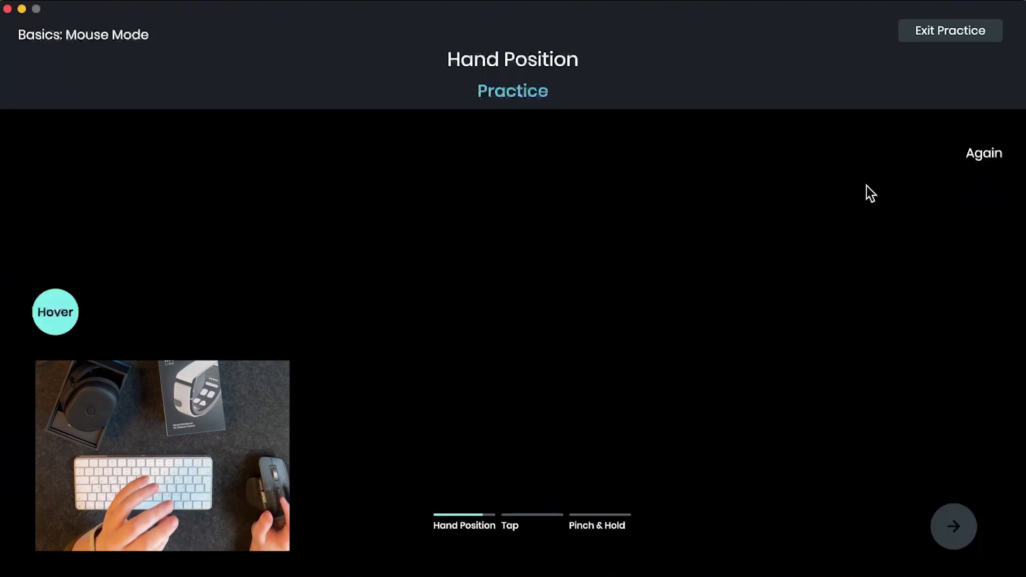
{"action": "mouse_move", "coordinate": [58, 303]}
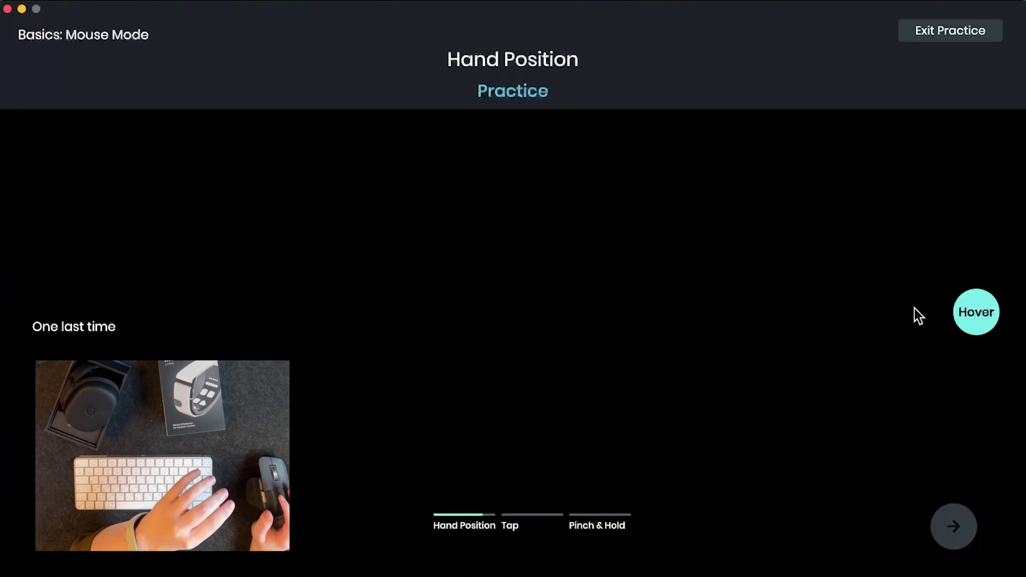
{"action": "mouse_move", "coordinate": [969, 314]}
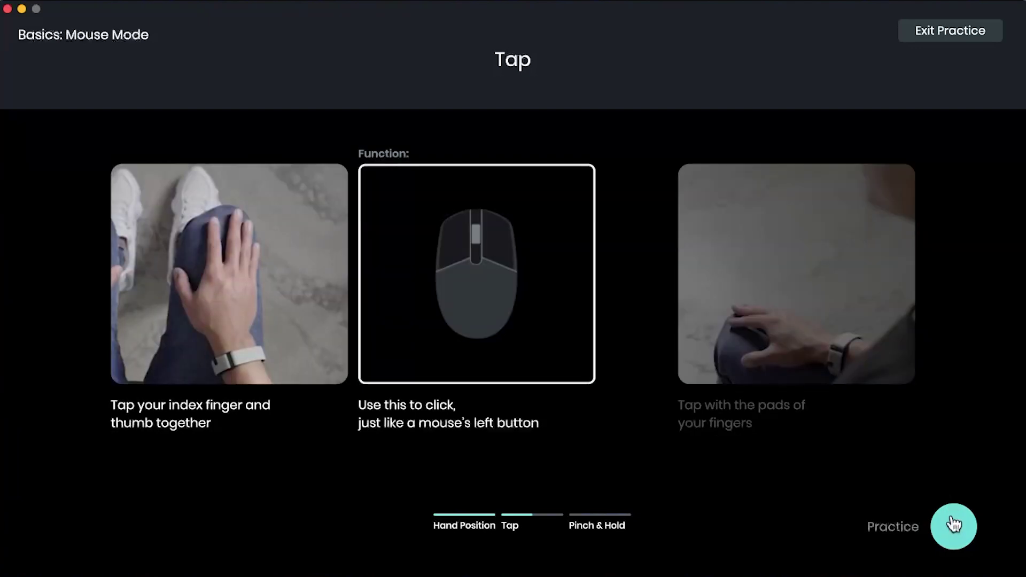
Complete the Tap practice by tapping the moving dot at its four positions, then continue
{"action": "left_click", "coordinate": [951, 523]}
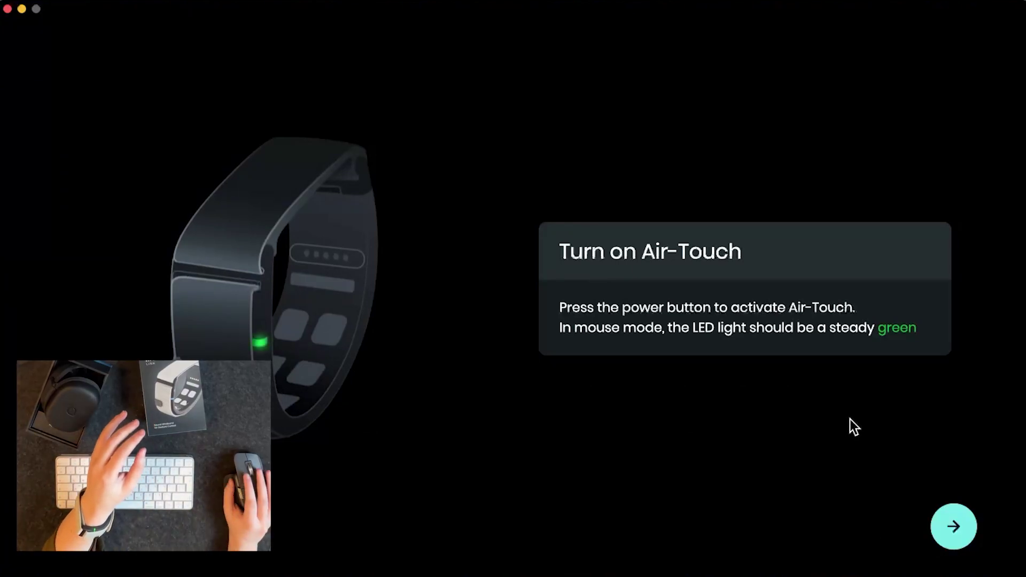
{"action": "left_click", "coordinate": [951, 526]}
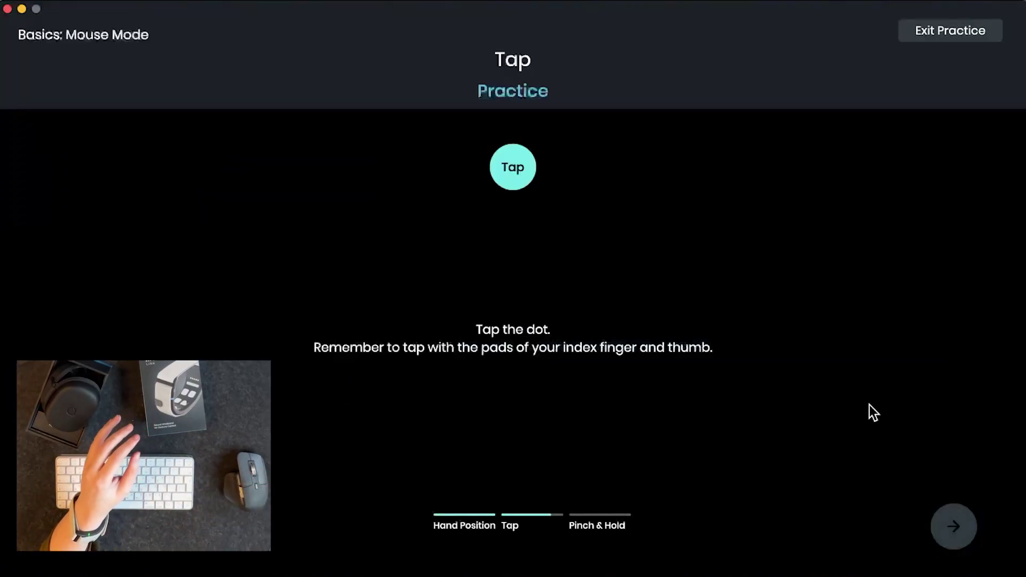
{"action": "left_click", "coordinate": [508, 178]}
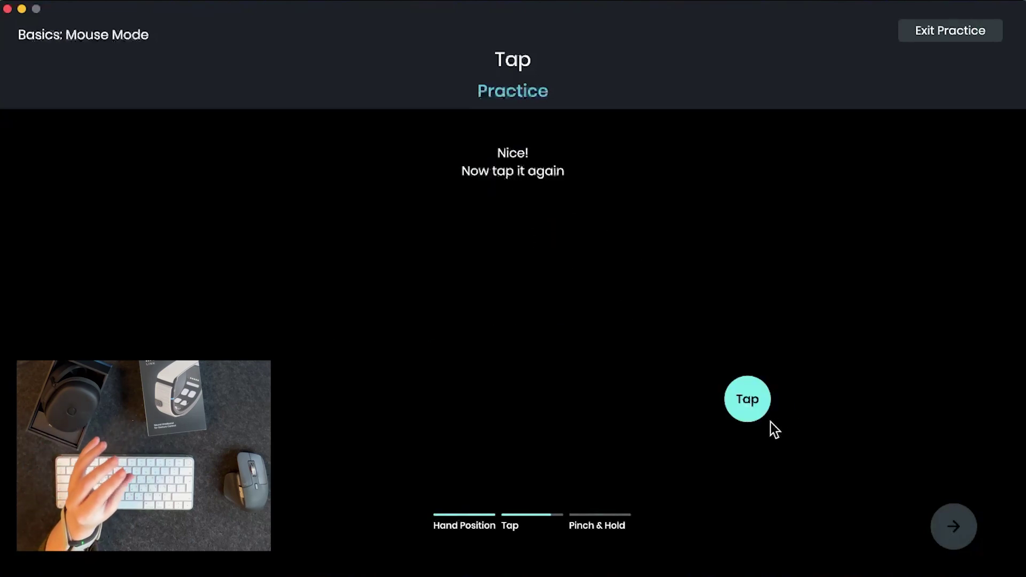
{"action": "left_click", "coordinate": [743, 407]}
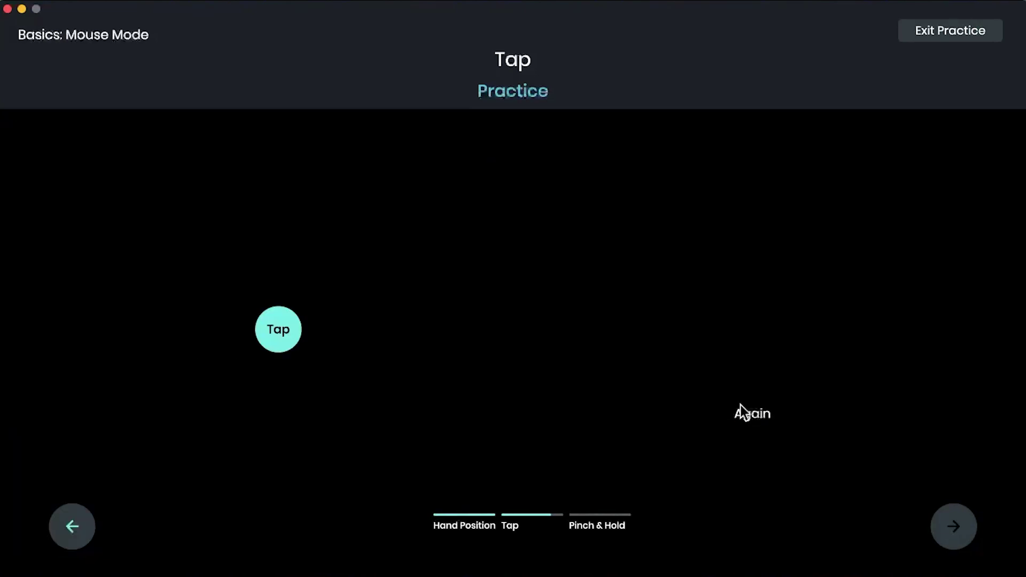
{"action": "left_click", "coordinate": [270, 344]}
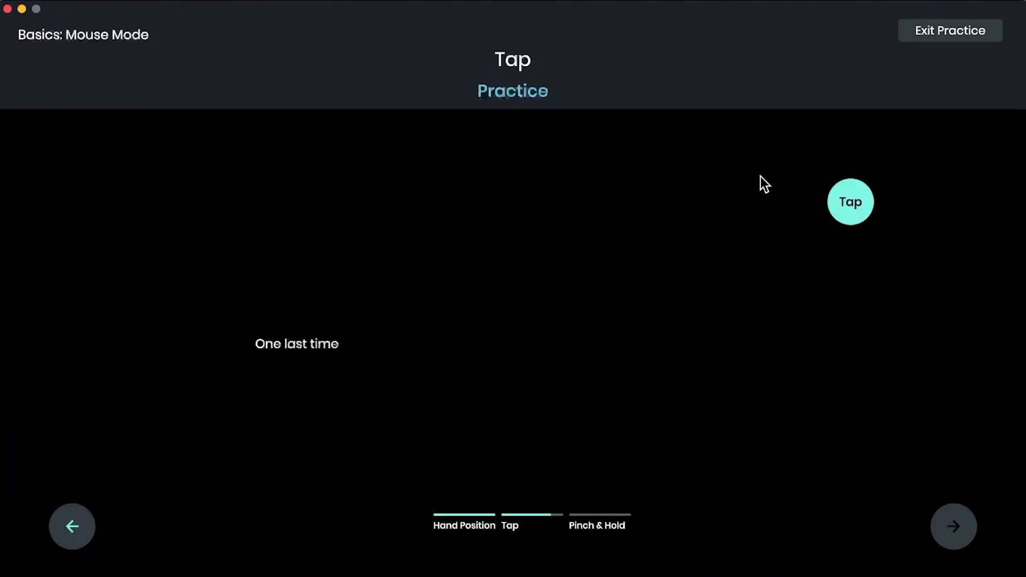
{"action": "left_click", "coordinate": [849, 221]}
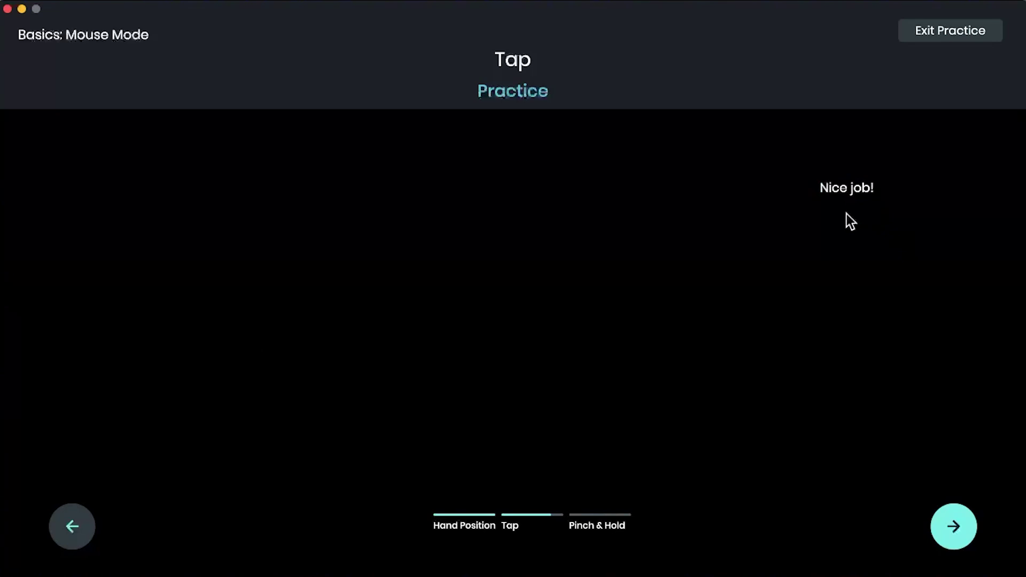
{"action": "left_click", "coordinate": [944, 531]}
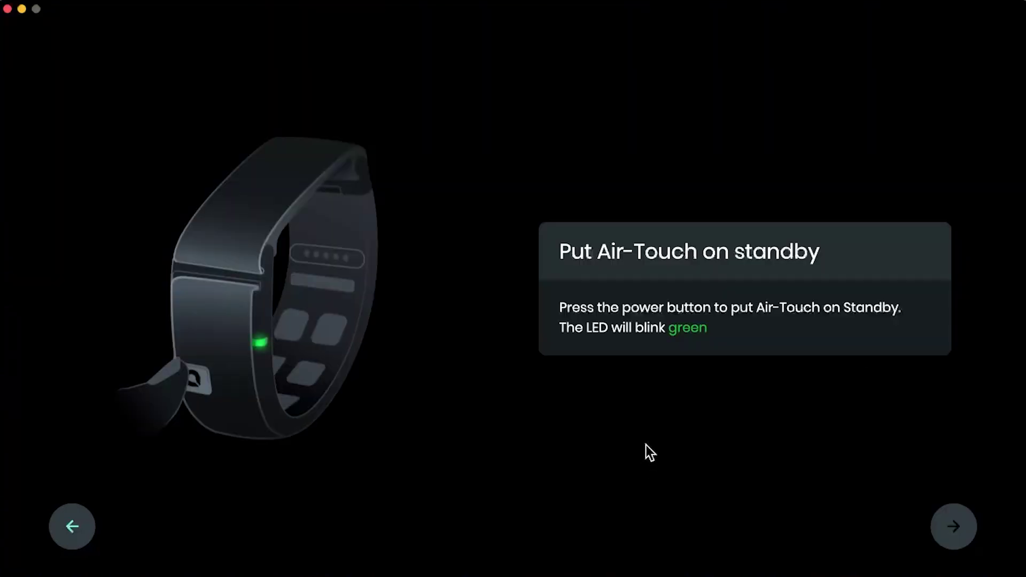
Advance through the Pressure Sensing intro and the pressure bar demo to the Pinch & Hold lesson
{"action": "left_click", "coordinate": [966, 533]}
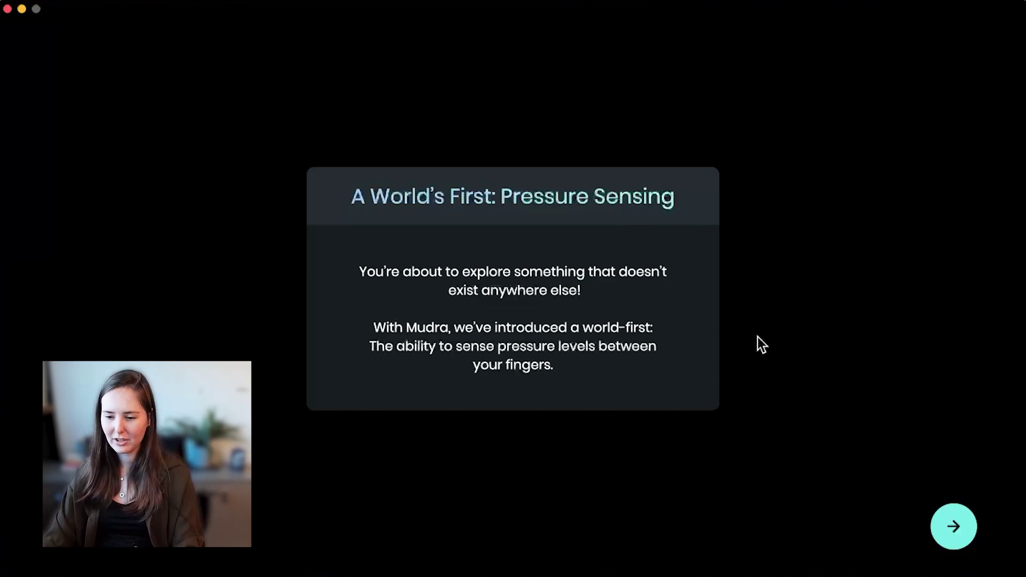
{"action": "left_click", "coordinate": [953, 524]}
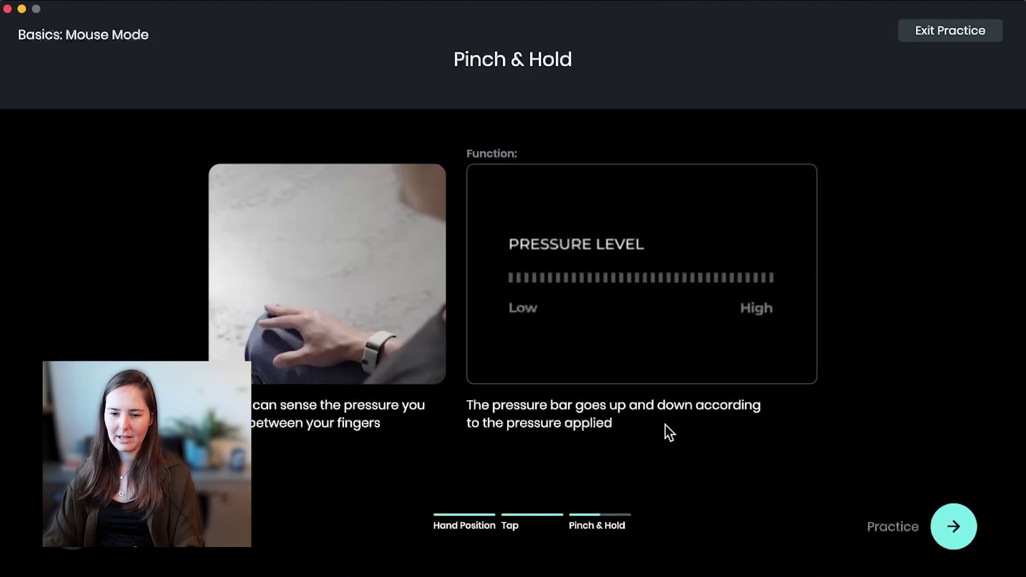
{"action": "left_click", "coordinate": [956, 528]}
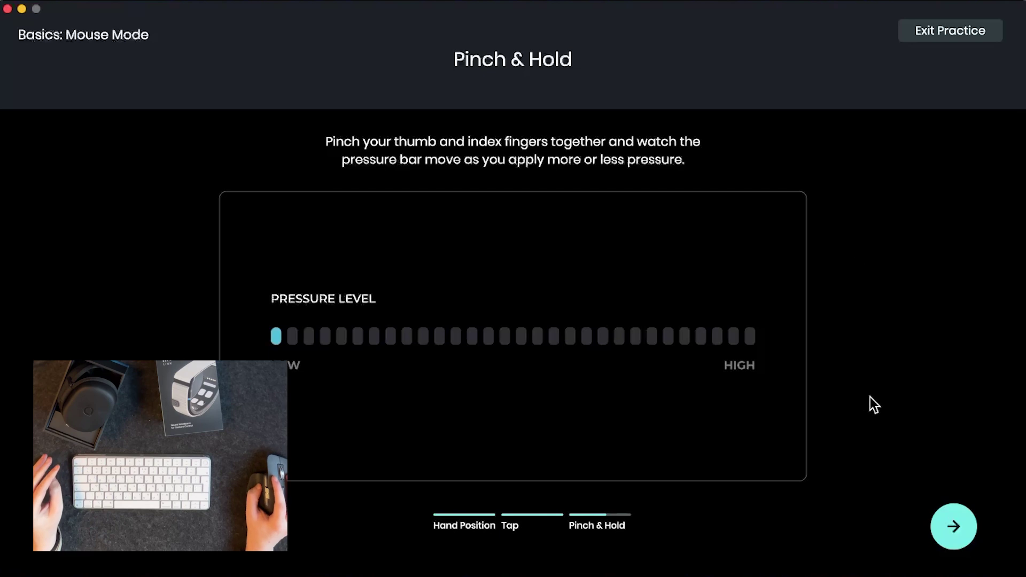
{"action": "left_click", "coordinate": [945, 531]}
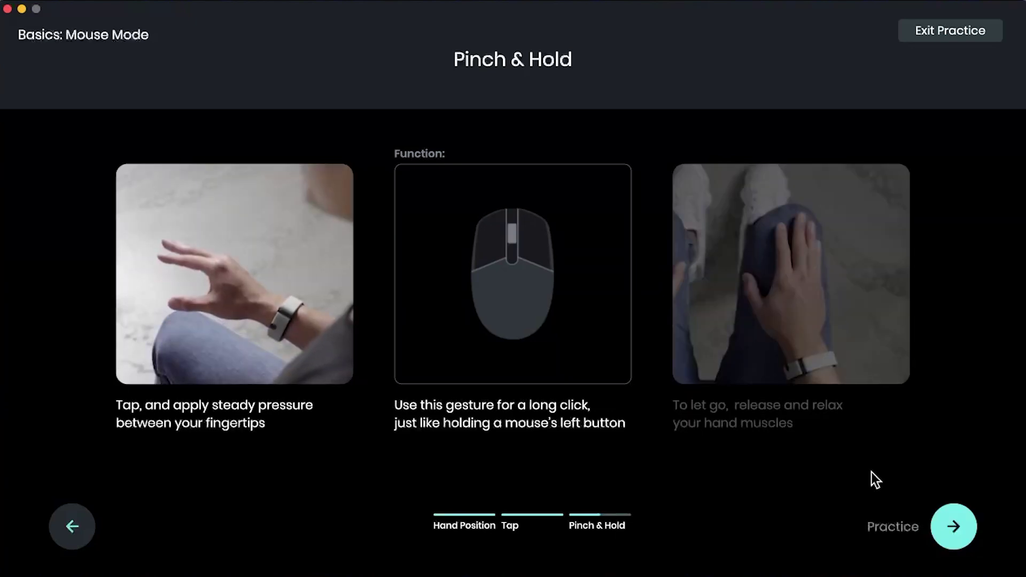
Start the Pinch & Hold drill, move the circle to the right square and back, then slide toward 9
{"action": "left_click", "coordinate": [948, 534]}
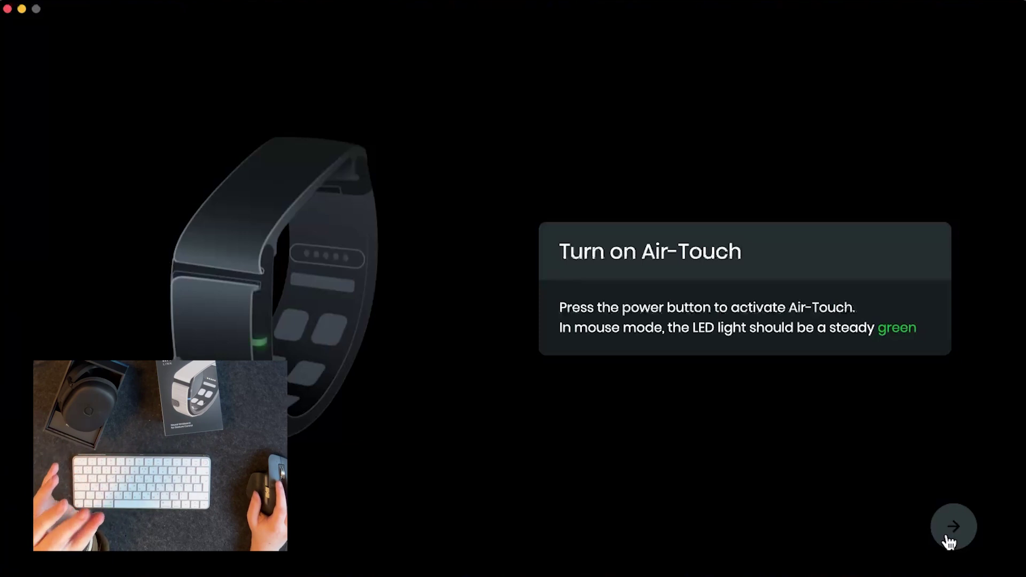
{"action": "left_click", "coordinate": [949, 541]}
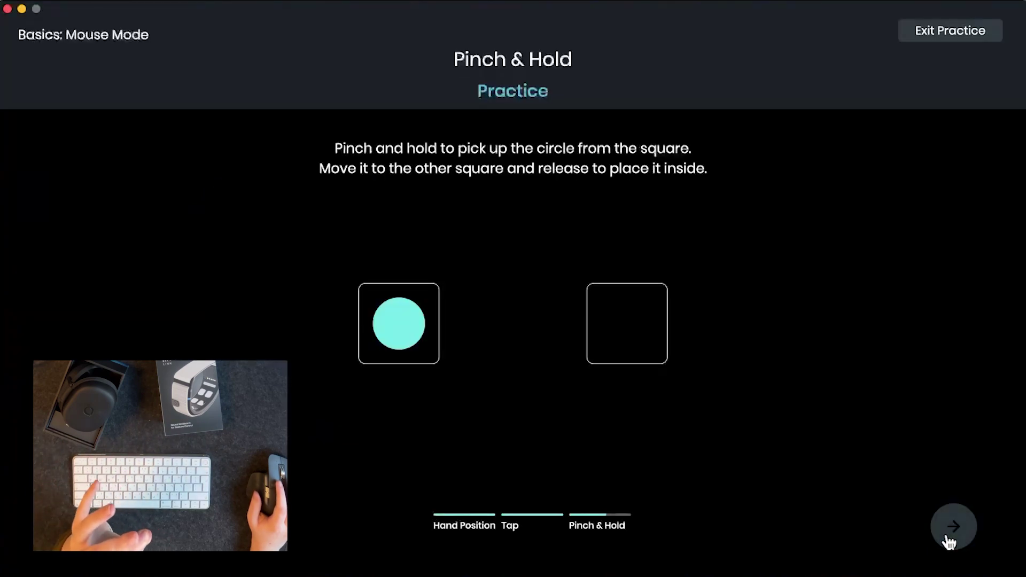
{"action": "left_click", "coordinate": [401, 345]}
{"action": "left_click_drag", "start_coordinate": [399, 342], "coordinate": [617, 346]}
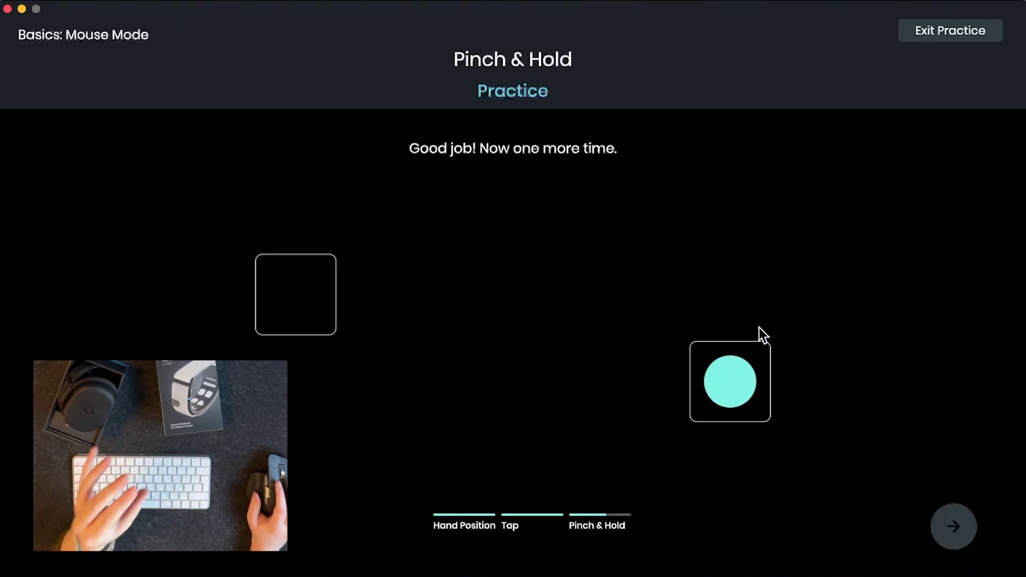
{"action": "left_click_drag", "start_coordinate": [733, 387], "coordinate": [471, 364]}
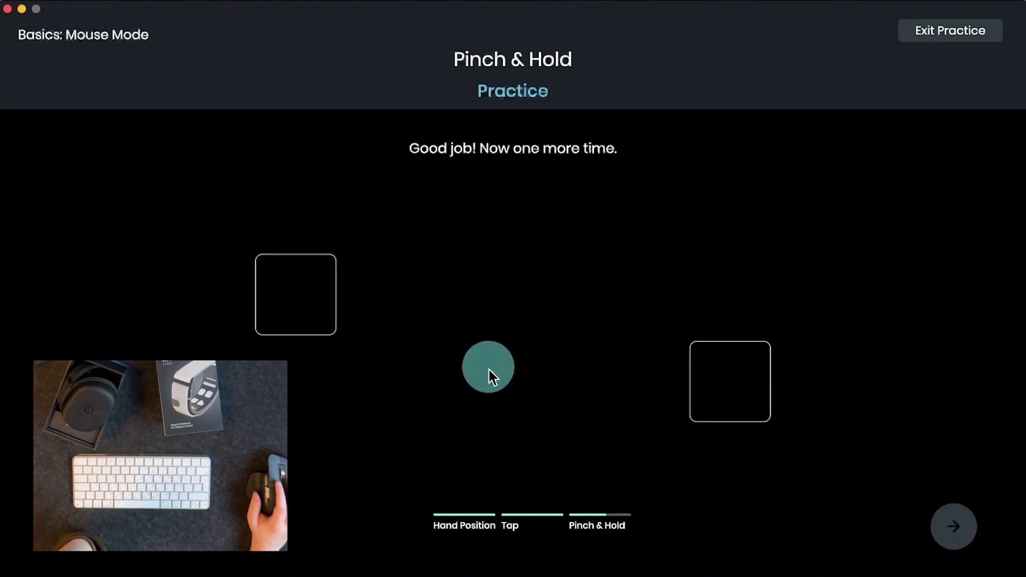
{"action": "left_click_drag", "start_coordinate": [329, 311], "coordinate": [320, 313]}
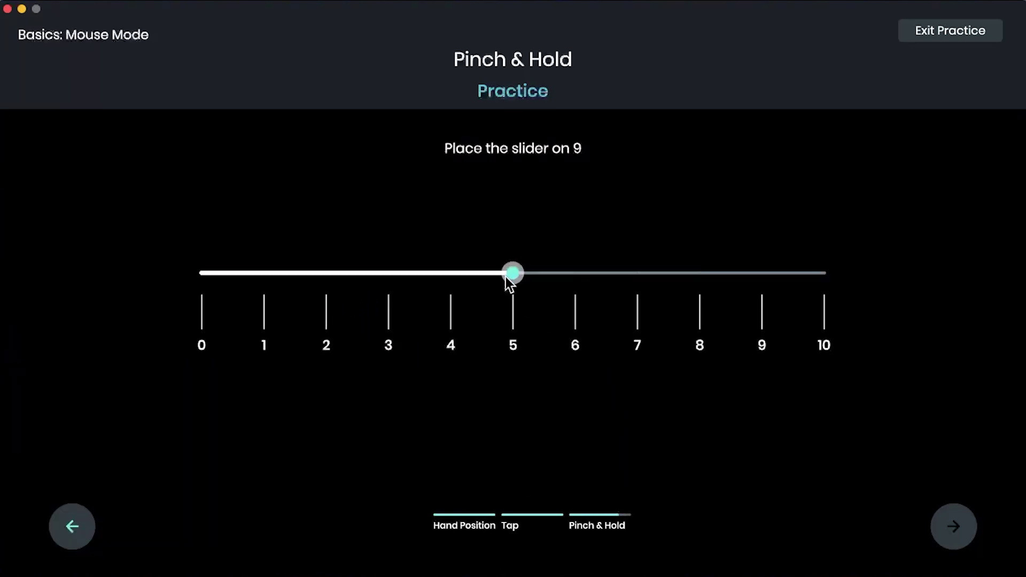
{"action": "left_click_drag", "start_coordinate": [510, 282], "coordinate": [386, 300]}
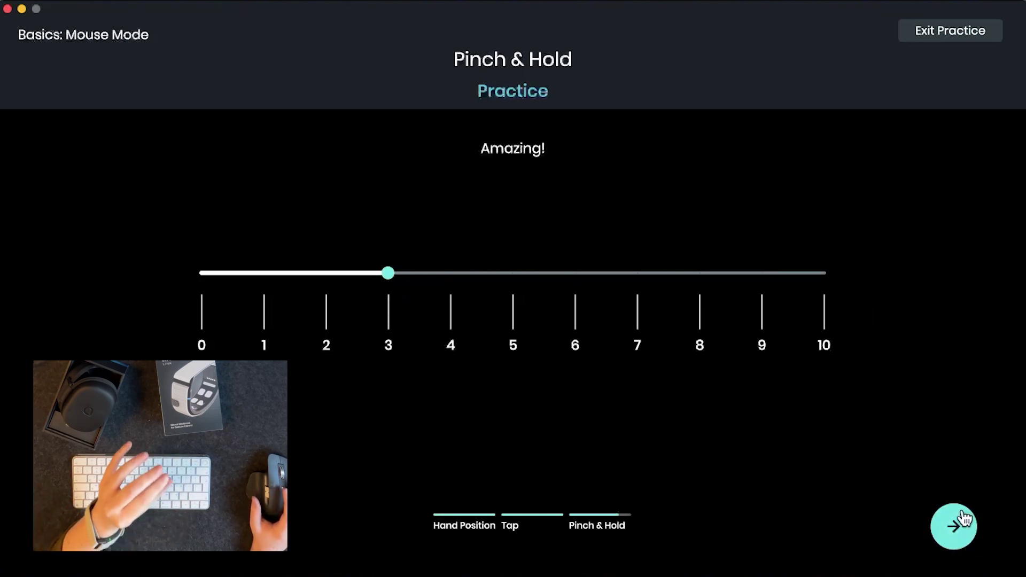
Advance past the Pinch & Hold practice and standby pages, skipping the practice websites
{"action": "left_click", "coordinate": [941, 522]}
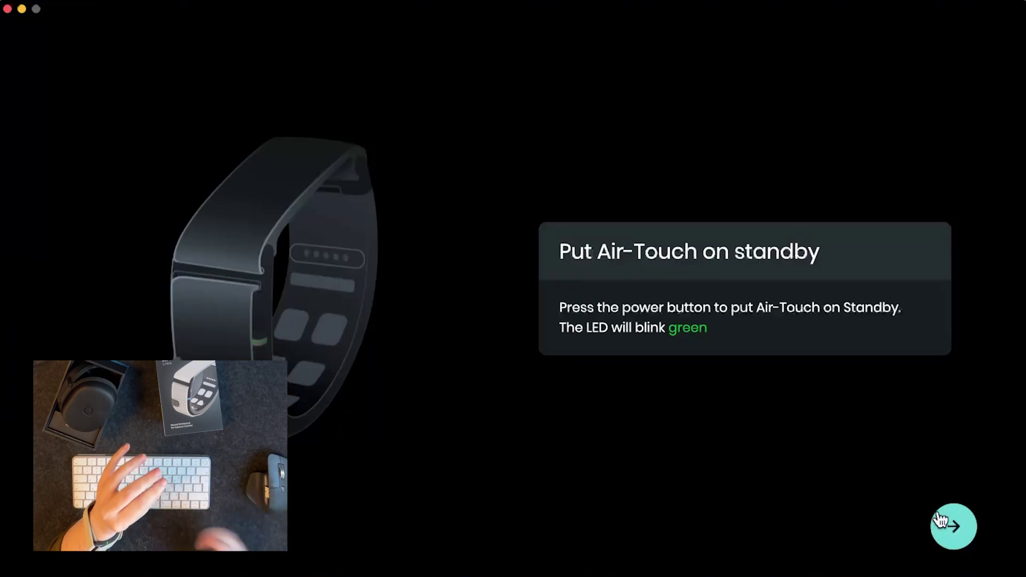
{"action": "left_click", "coordinate": [941, 521]}
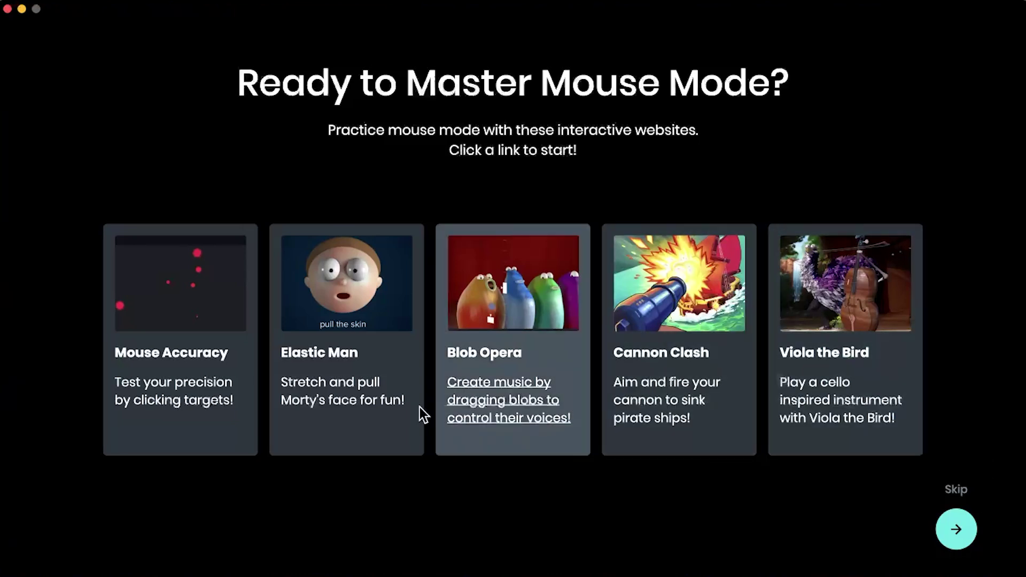
{"action": "left_click", "coordinate": [948, 534]}
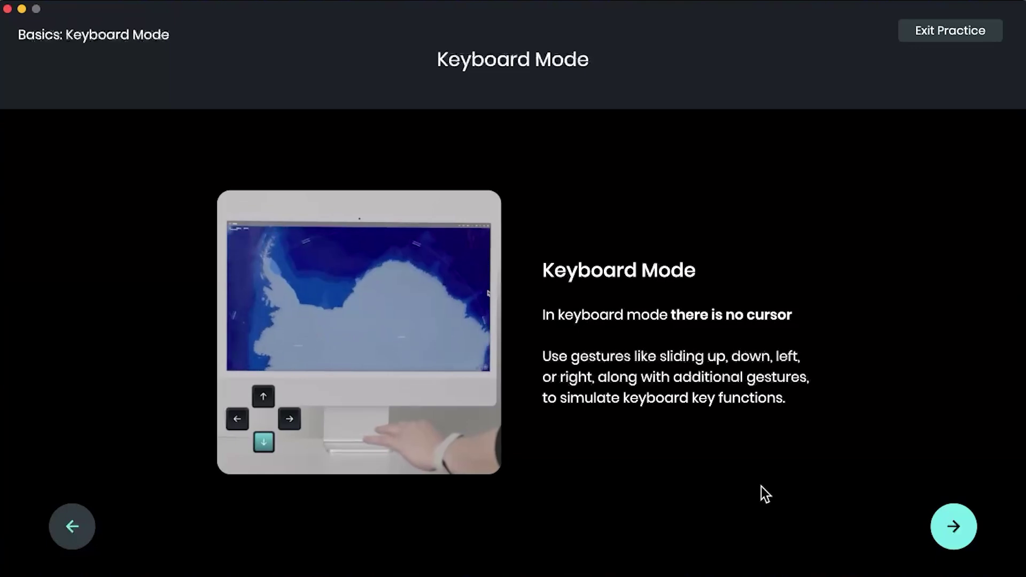
Advance through the Keyboard Mode intro and the standby page to the Pinch & Slide lesson
{"action": "left_click", "coordinate": [954, 524]}
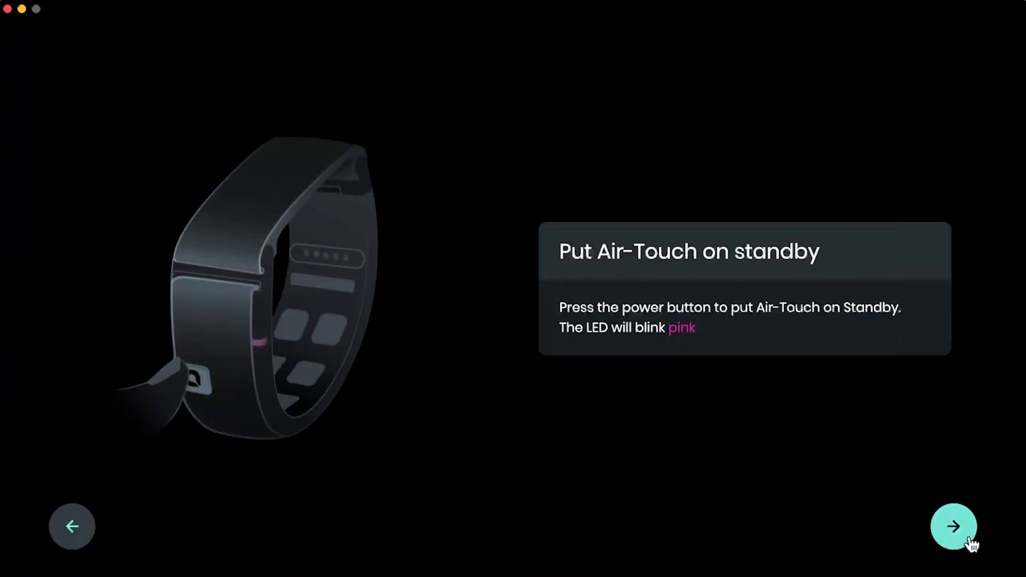
{"action": "left_click", "coordinate": [967, 542]}
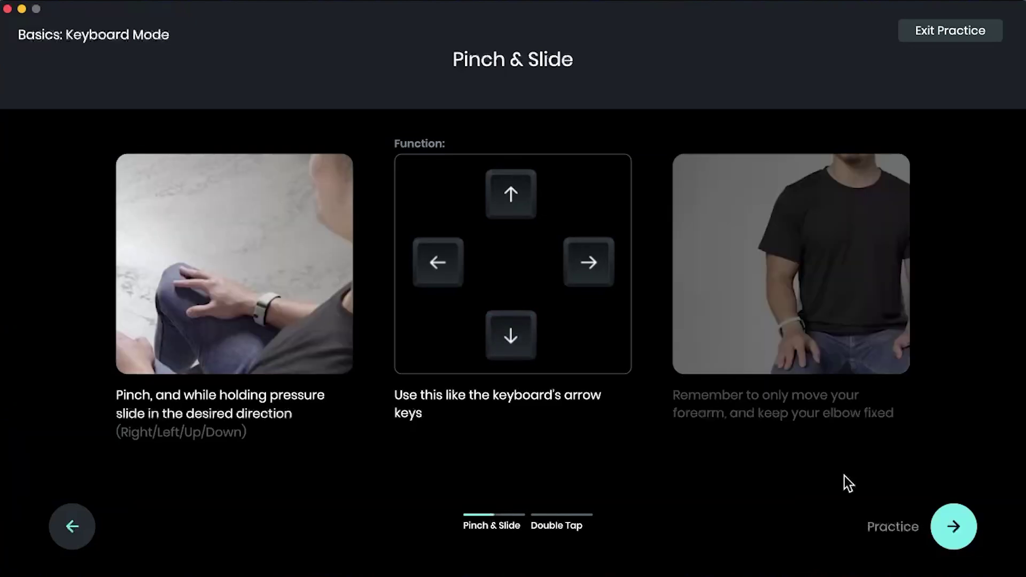
Light the Left, Right, Down and Up arrow tiles in Pinch & Slide practice, then continue to Double Tap
{"action": "left_click", "coordinate": [954, 531]}
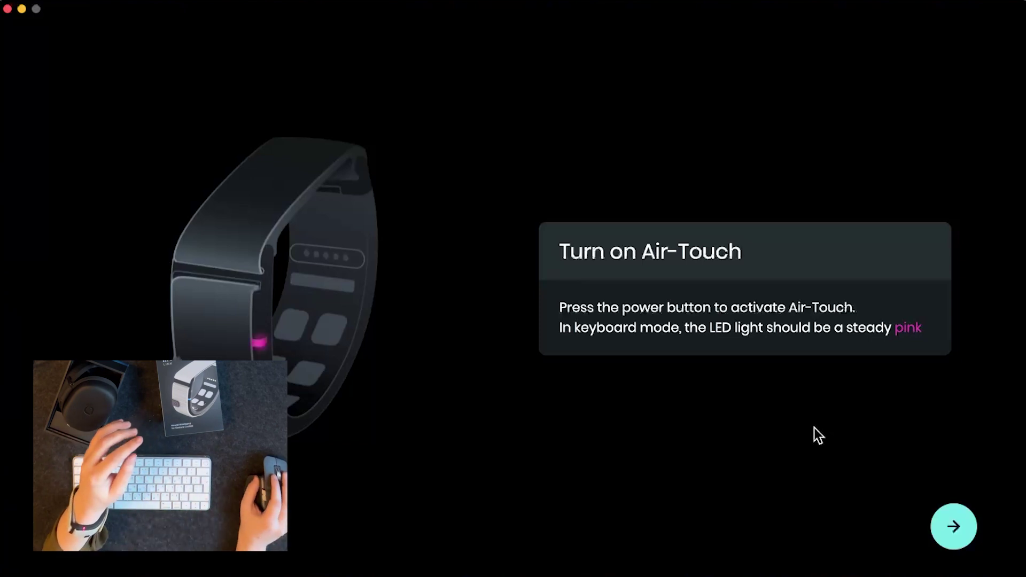
{"action": "left_click", "coordinate": [947, 520]}
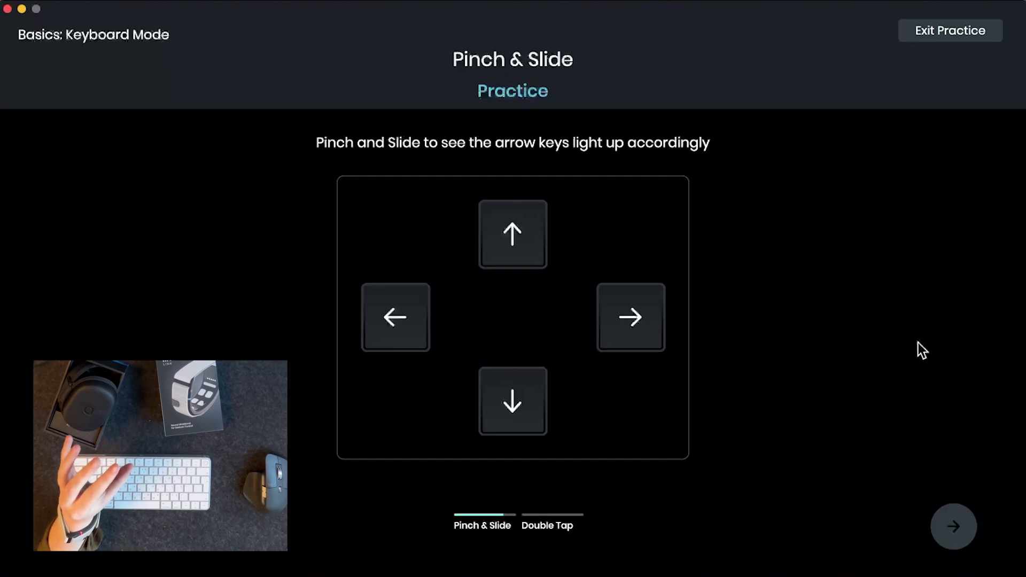
{"action": "key", "text": "Left"}
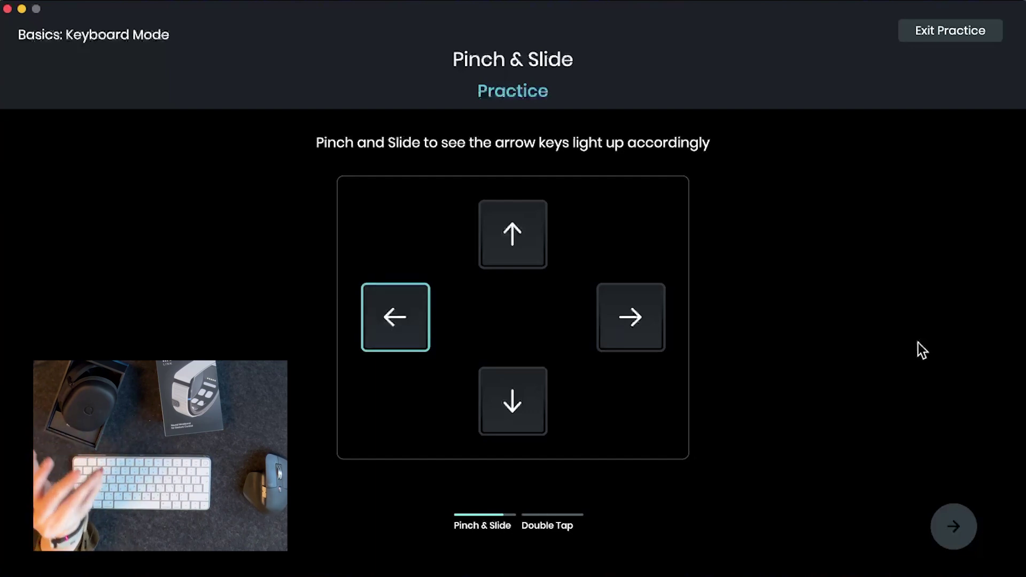
{"action": "key", "text": "Right"}
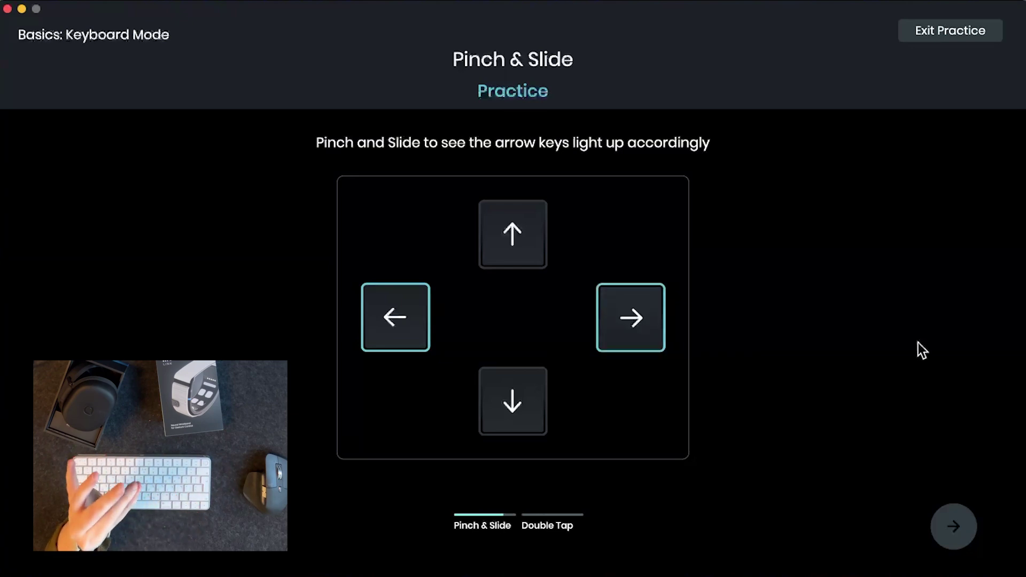
{"action": "key", "text": "Down"}
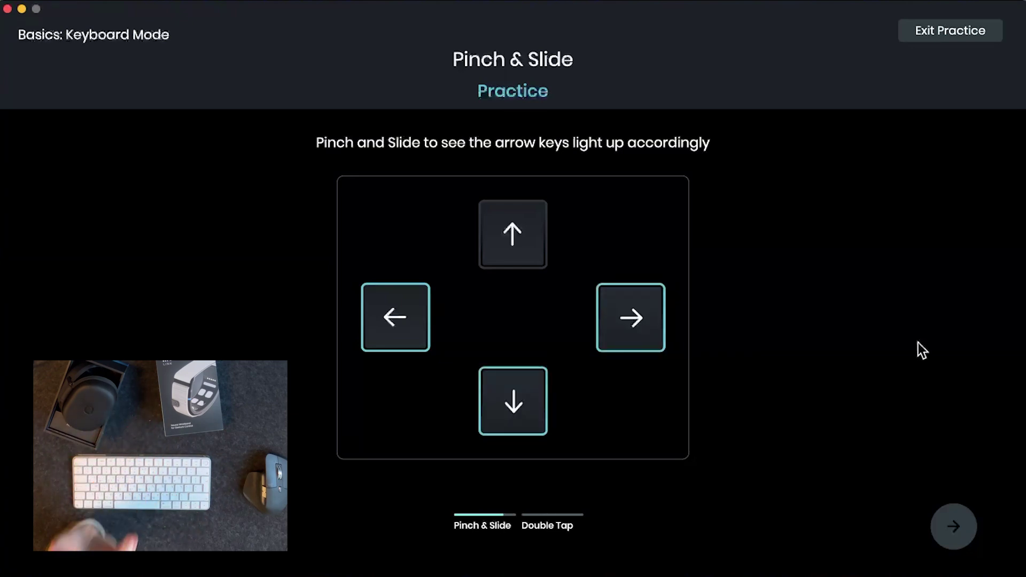
{"action": "key", "text": "Up"}
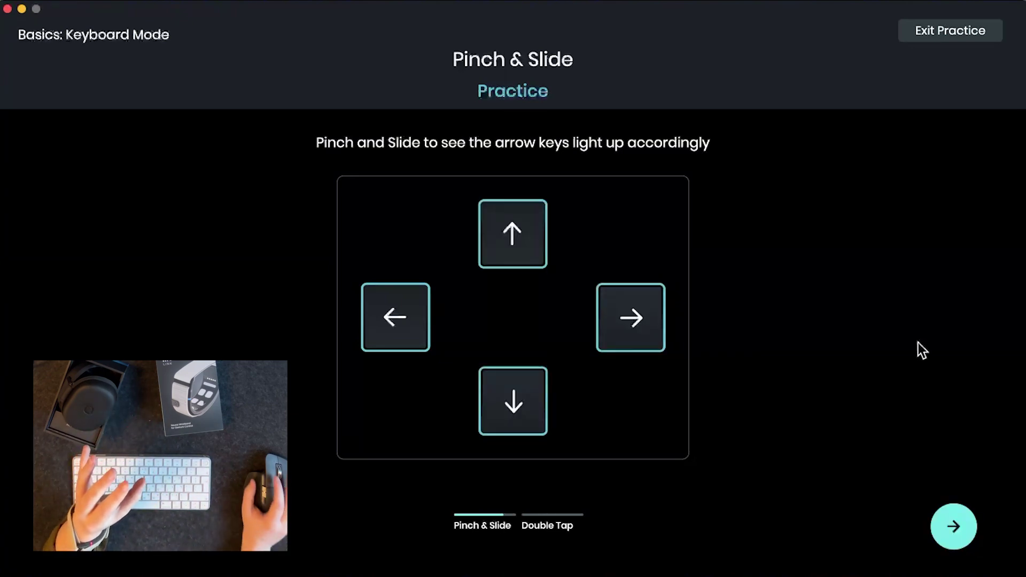
{"action": "left_click", "coordinate": [963, 534]}
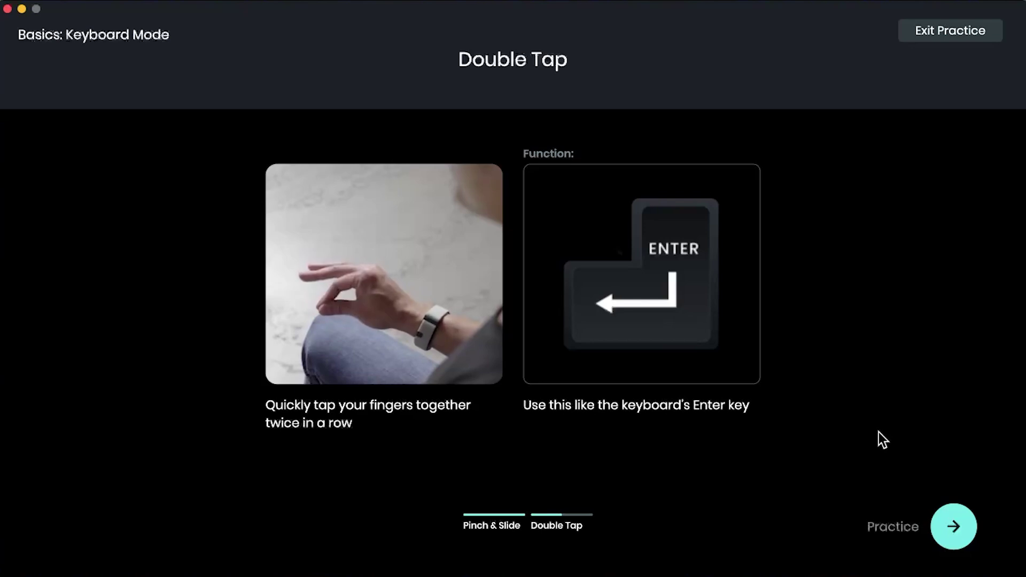
Pass the Double Tap intro and Air-Touch pages, then double tap twice to light Enter
{"action": "left_click", "coordinate": [948, 530]}
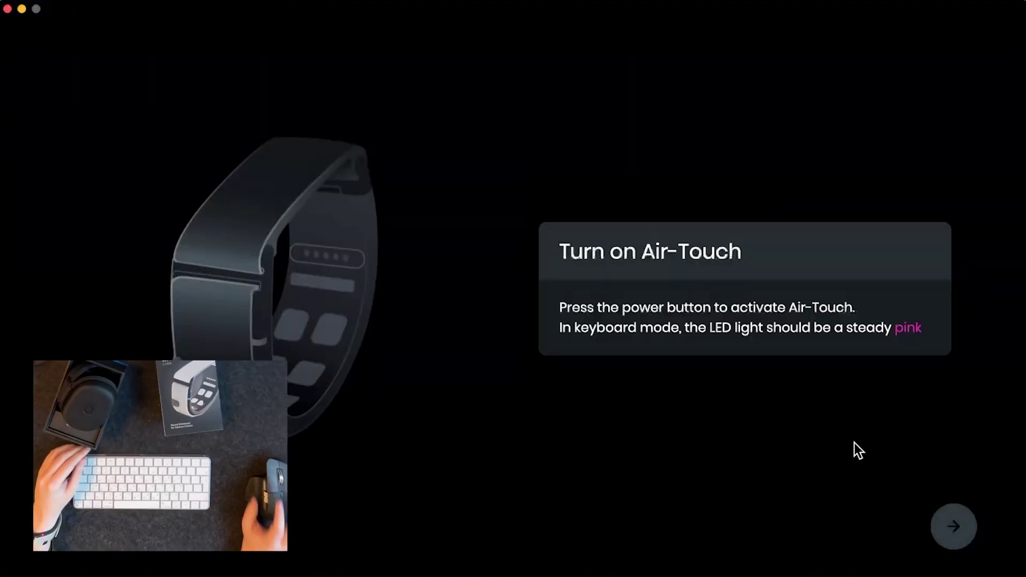
{"action": "left_click", "coordinate": [964, 524]}
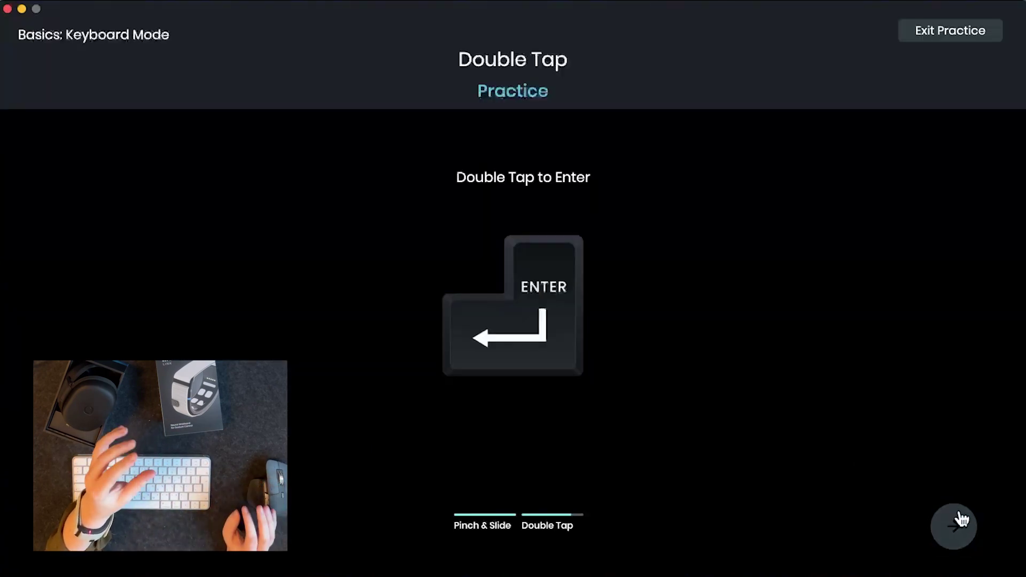
{"action": "key", "text": "Return"}
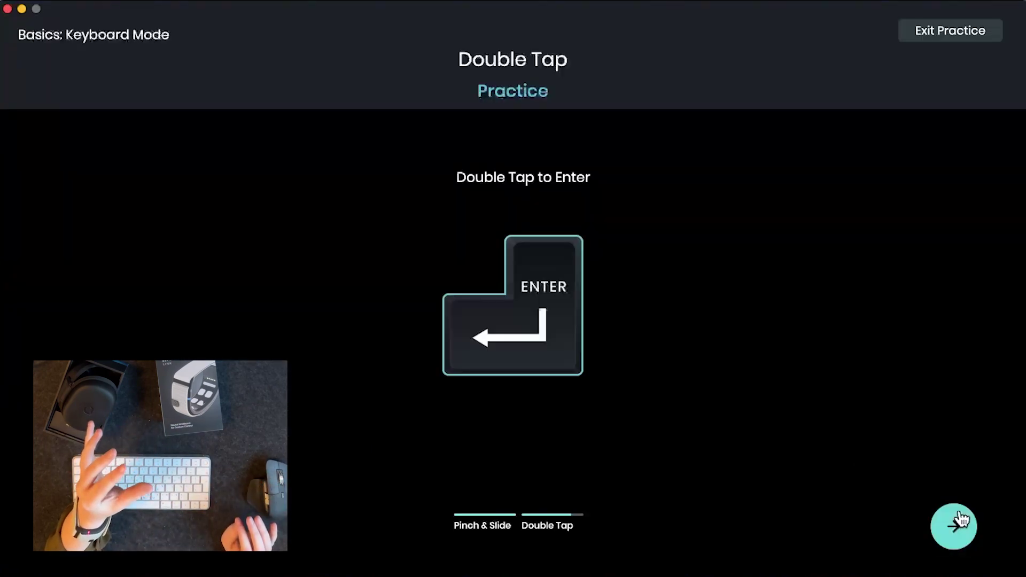
{"action": "key", "text": "Return"}
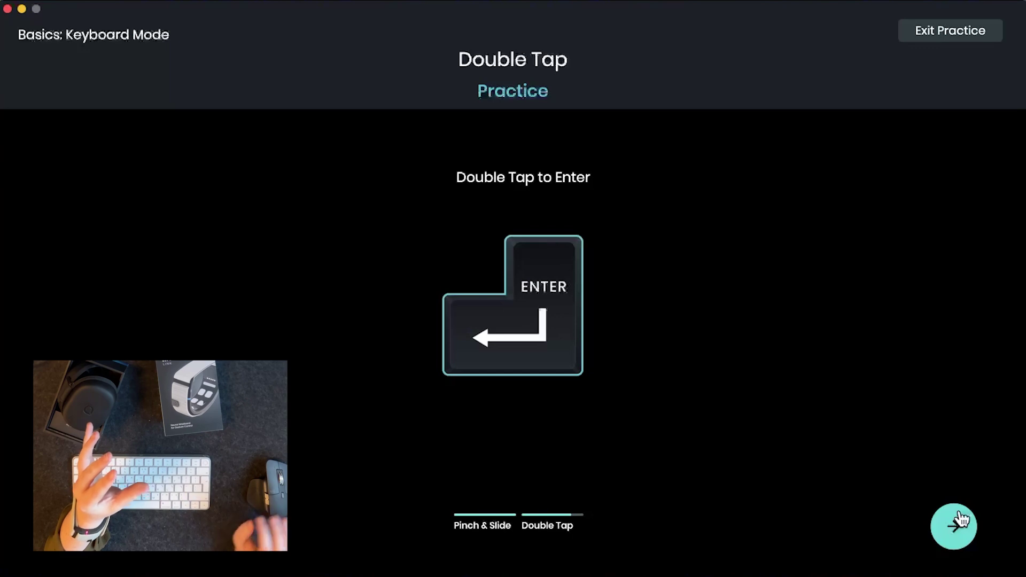
Open the squares grid and slide the highlight right, left, down, up, right and down onto 'Mudra'
{"action": "left_click", "coordinate": [959, 521]}
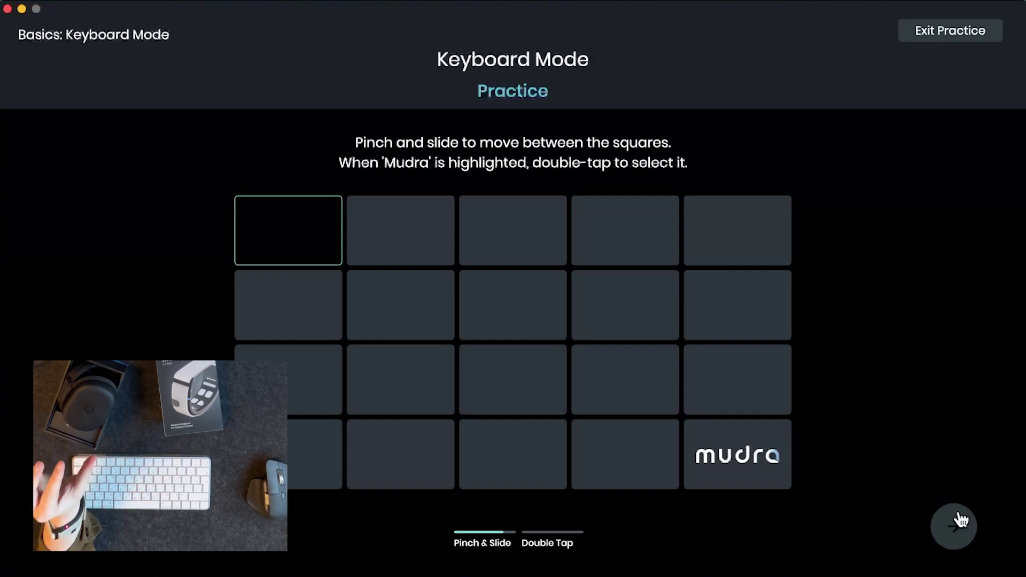
{"action": "key", "text": "Right"}
{"action": "key", "text": "Right"}
{"action": "key", "text": "Right"}
{"action": "key", "text": "Right"}
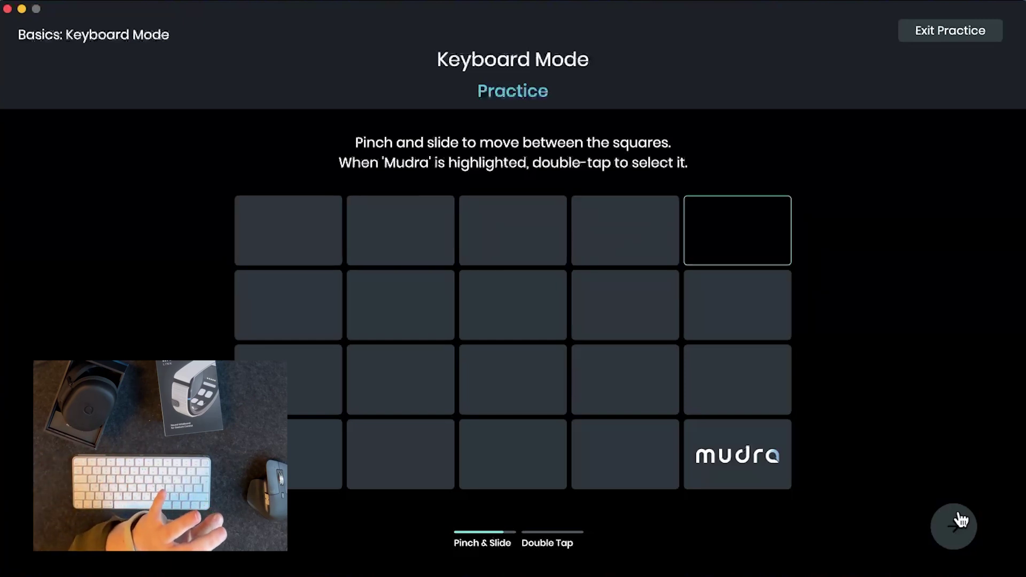
{"action": "key", "text": "Left"}
{"action": "key", "text": "Left"}
{"action": "key", "text": "Left"}
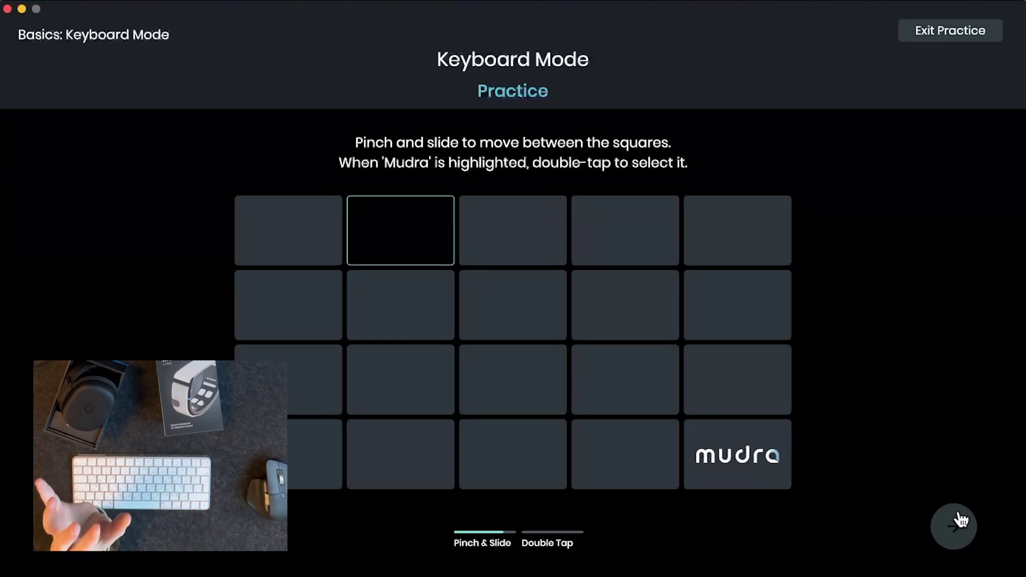
{"action": "key", "text": "Down"}
{"action": "key", "text": "Down"}
{"action": "key", "text": "Down"}
{"action": "key", "text": "Up"}
{"action": "key", "text": "Up"}
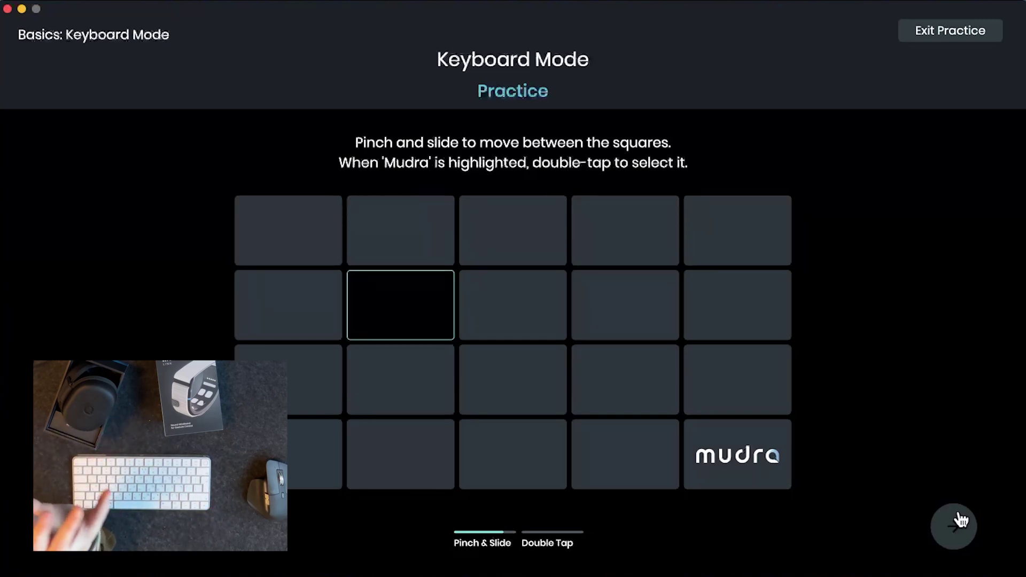
{"action": "key", "text": "Right"}
{"action": "key", "text": "Right"}
{"action": "key", "text": "Right"}
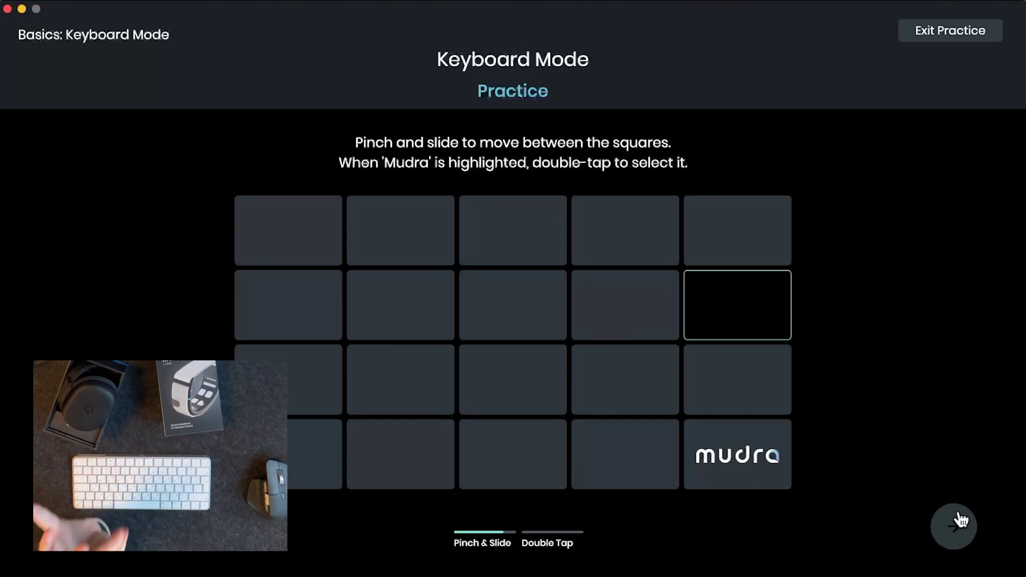
{"action": "key", "text": "Down"}
{"action": "key", "text": "Down"}
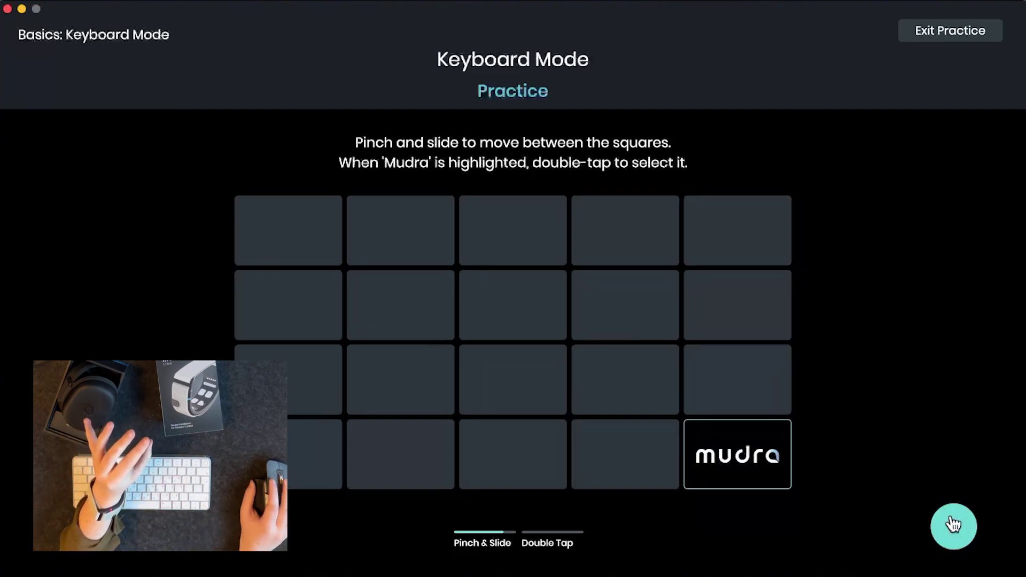
Continue past standby, skip the practice games, and leave Congratulations for Control Settings
{"action": "left_click", "coordinate": [952, 525]}
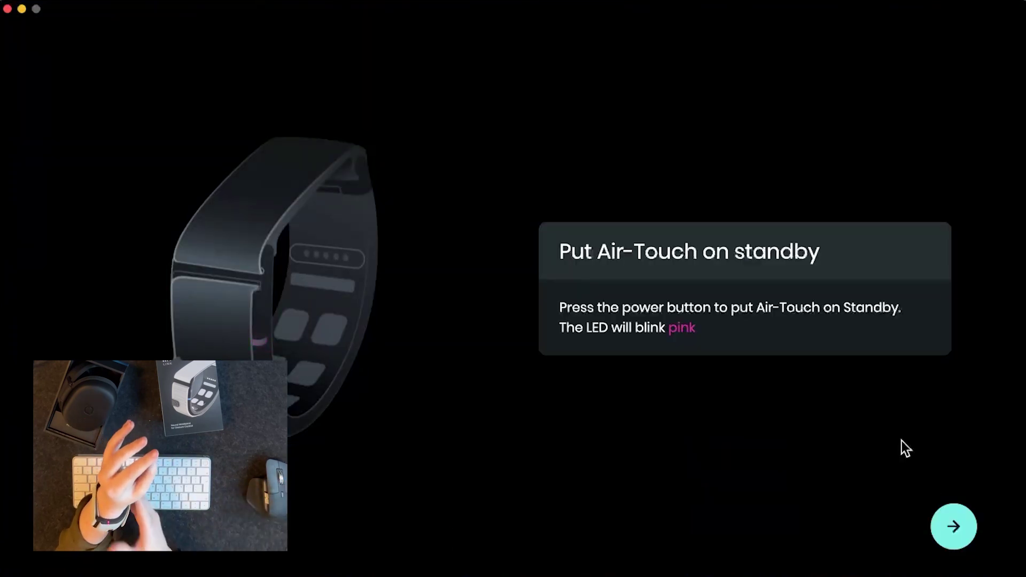
{"action": "left_click", "coordinate": [955, 526]}
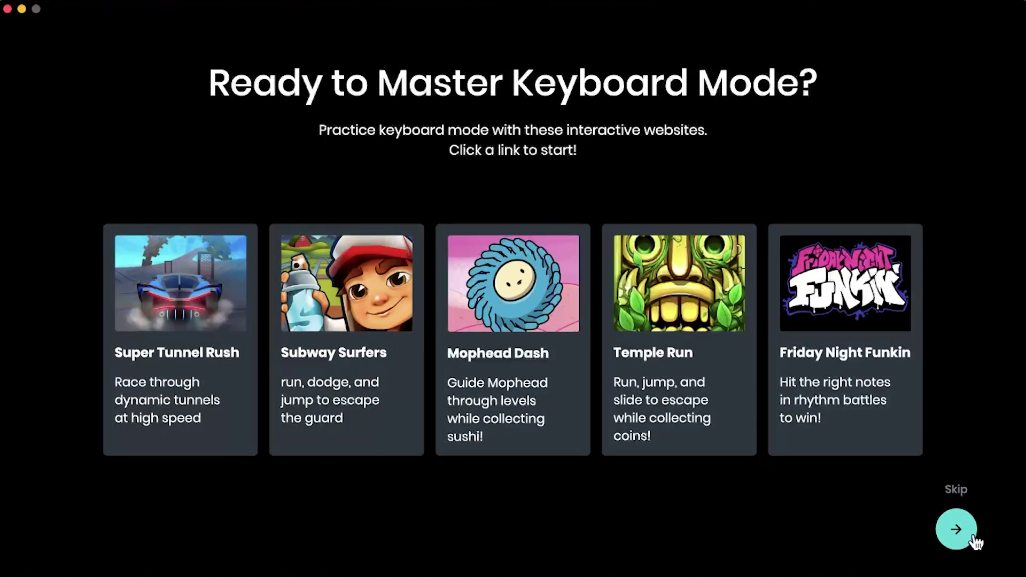
{"action": "left_click", "coordinate": [956, 529]}
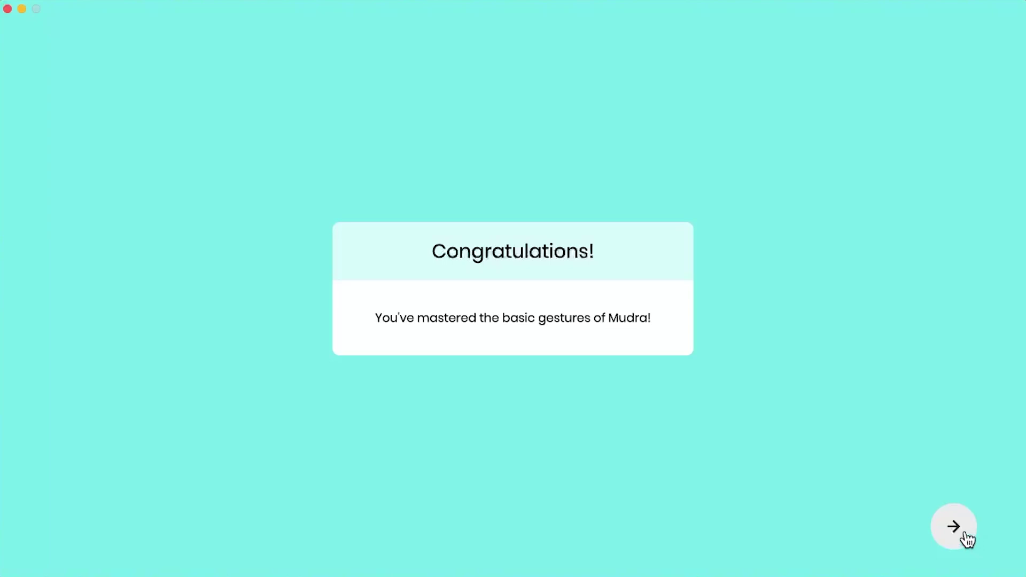
{"action": "left_click", "coordinate": [965, 537]}
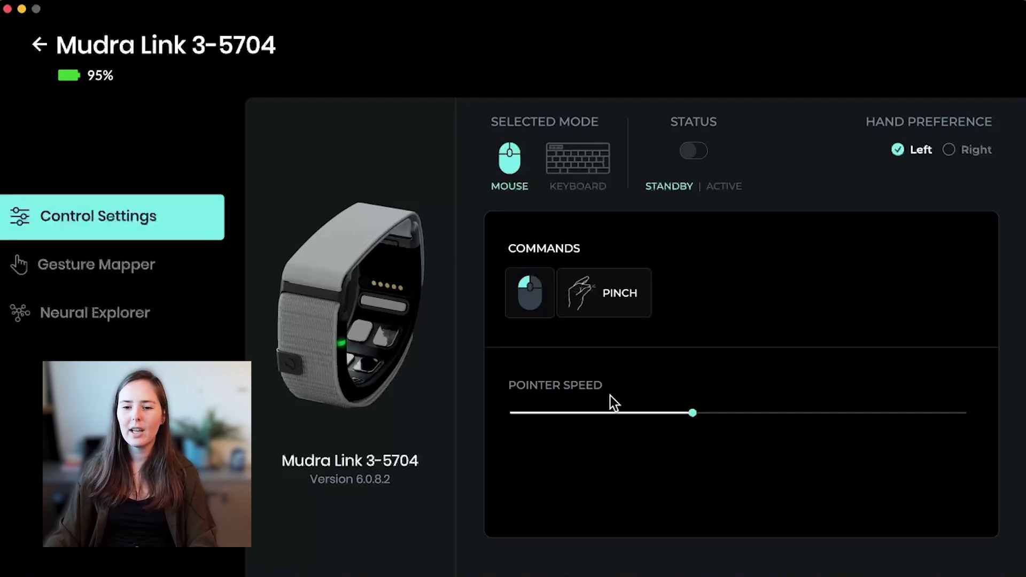
Select the Keyboard icon under Selected Mode in Control Settings
{"action": "left_click", "coordinate": [581, 170]}
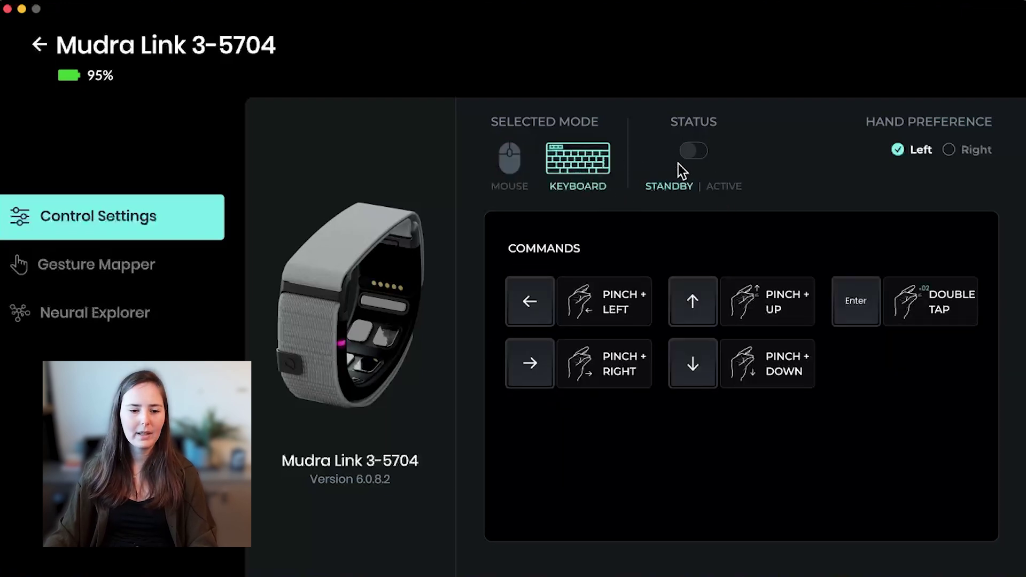
Open Neural Explorer from the left sidebar to see the pressure bar and SNC 1–3 traces
{"action": "left_click", "coordinate": [94, 323]}
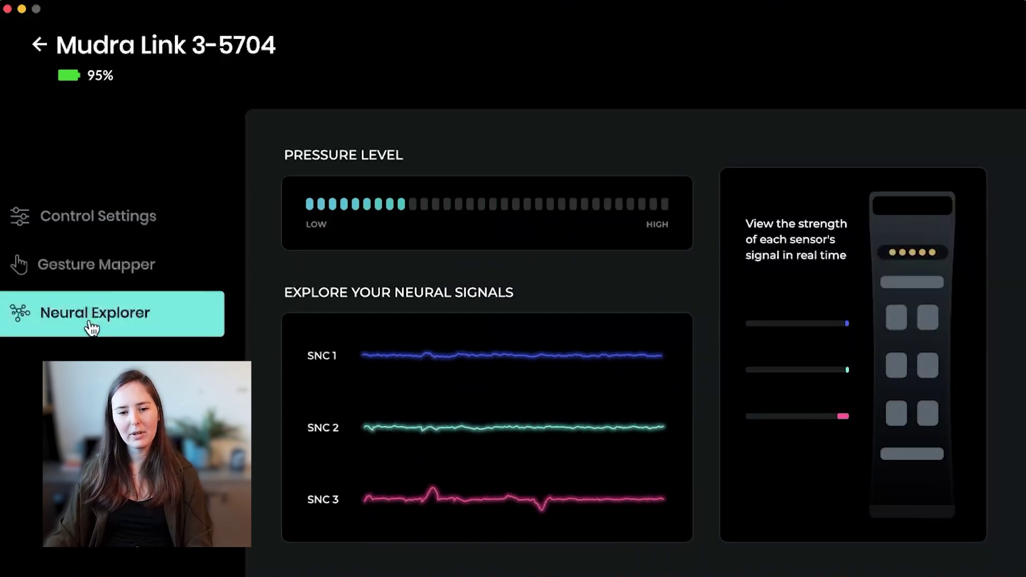